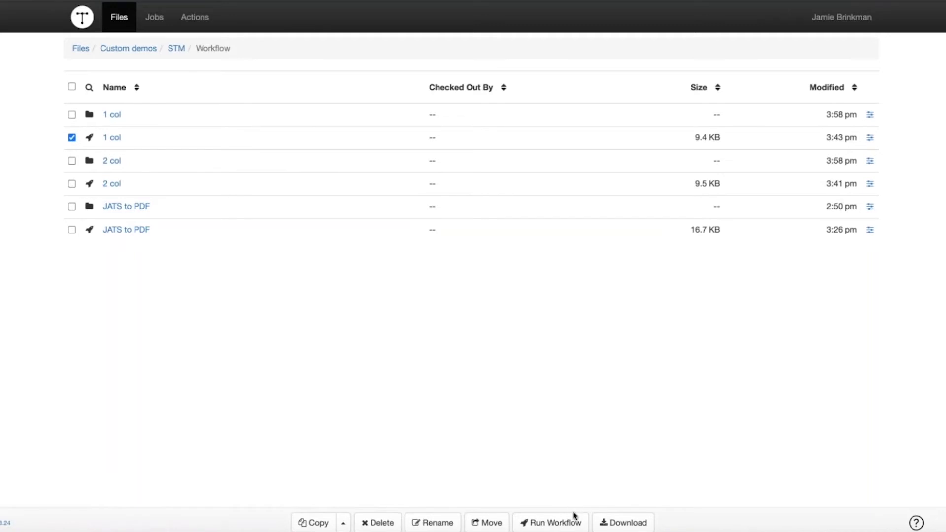
Run the 1 col workflow and the 2 col workflow from the Custom demos/STM/Workflow folder.
click(555, 524)
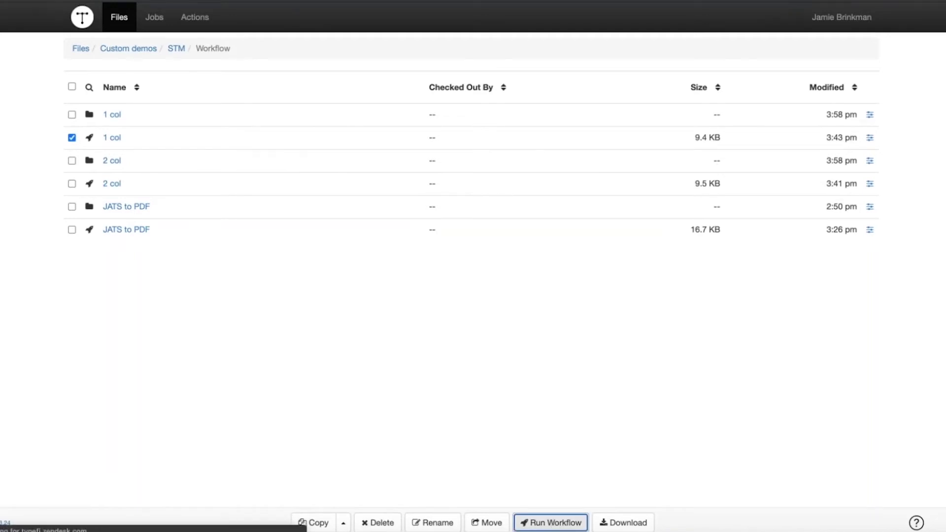
click(239, 156)
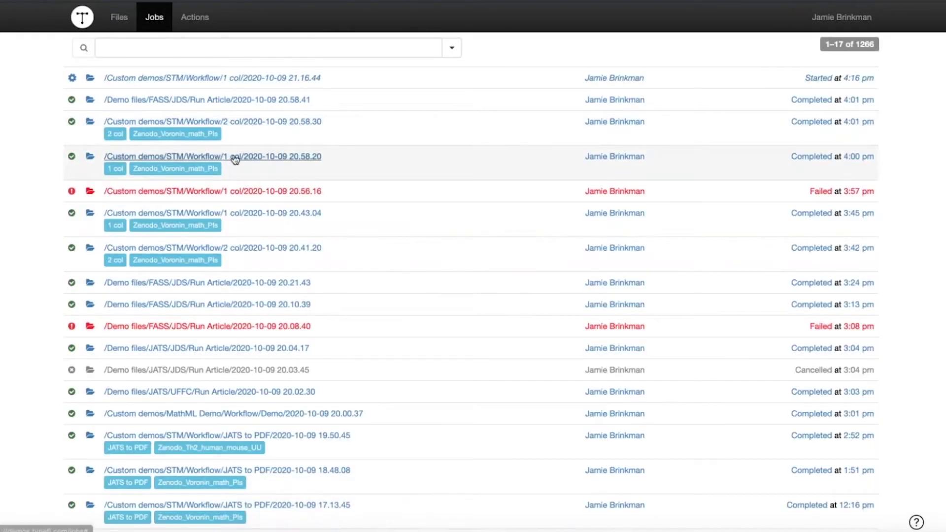
click(179, 50)
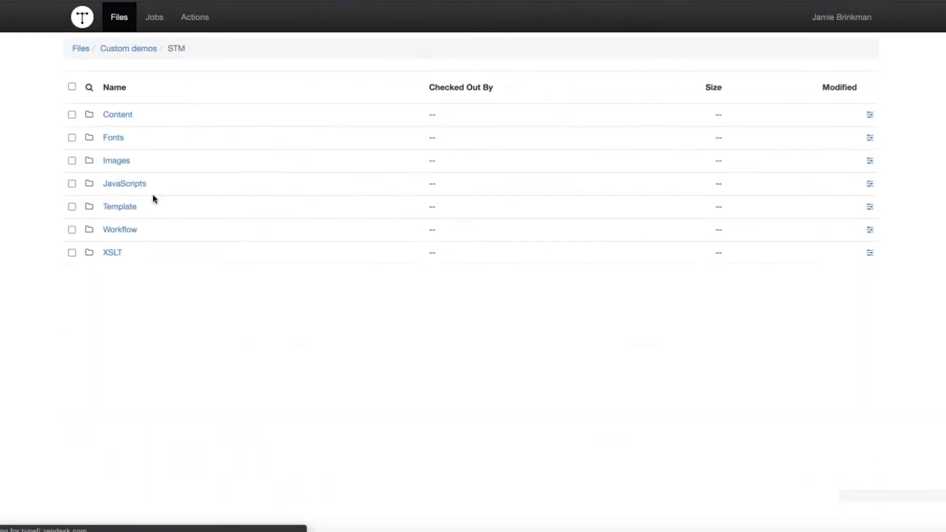
click(120, 230)
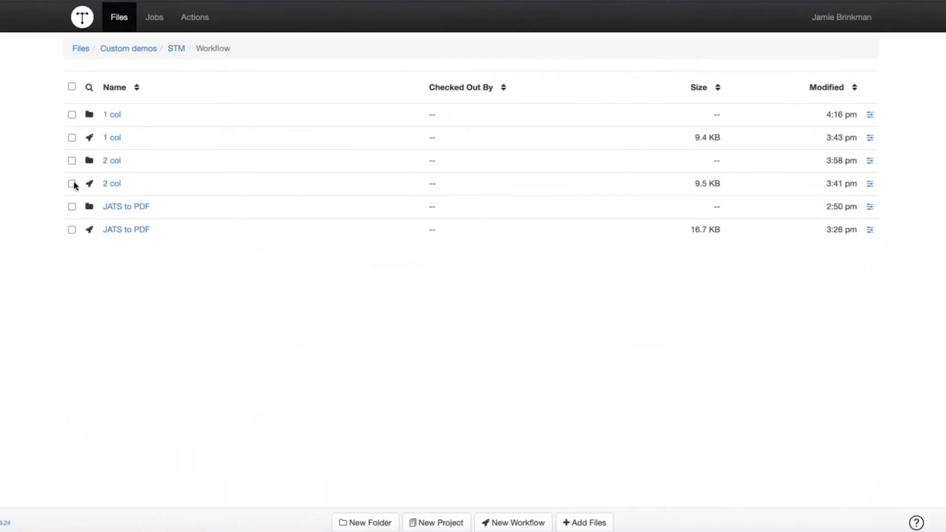
click(72, 184)
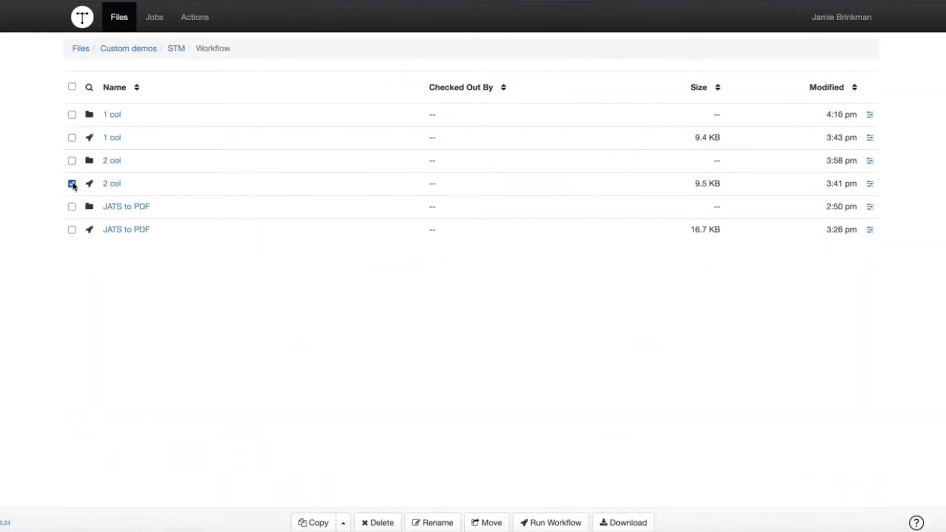
click(552, 524)
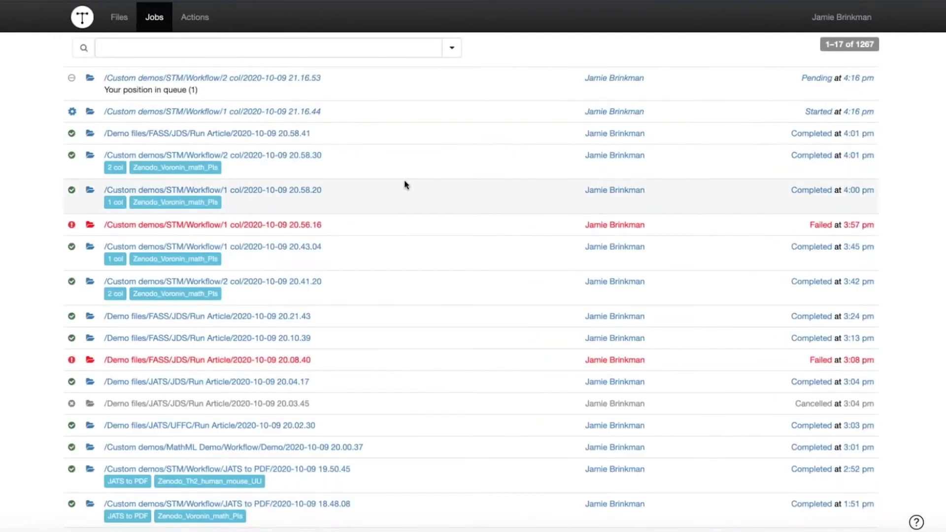
Run the Run Article workflow from the Demo files/FASS/JDS folder.
click(227, 136)
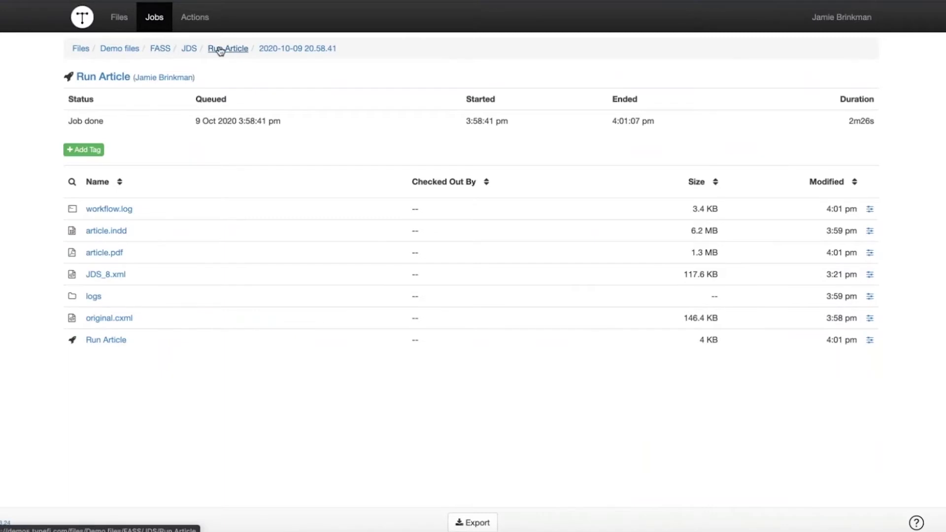
click(189, 48)
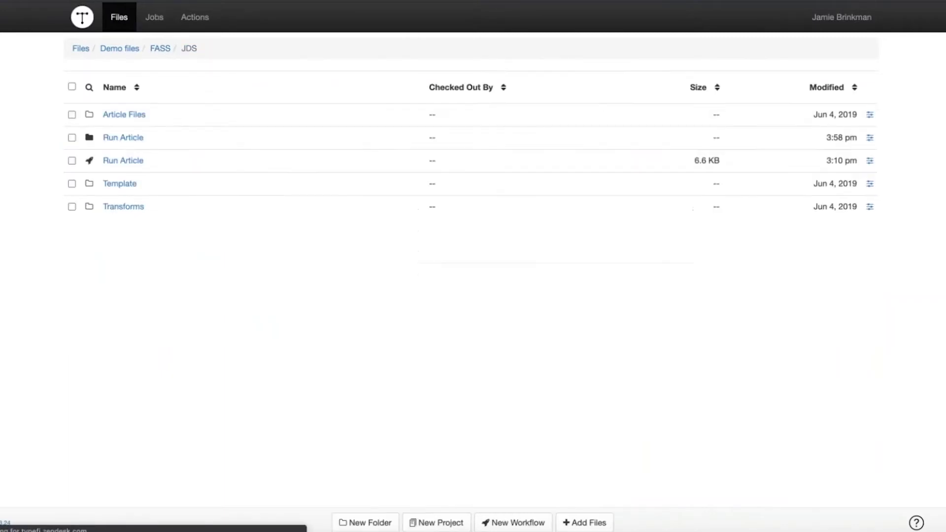
click(73, 161)
click(553, 523)
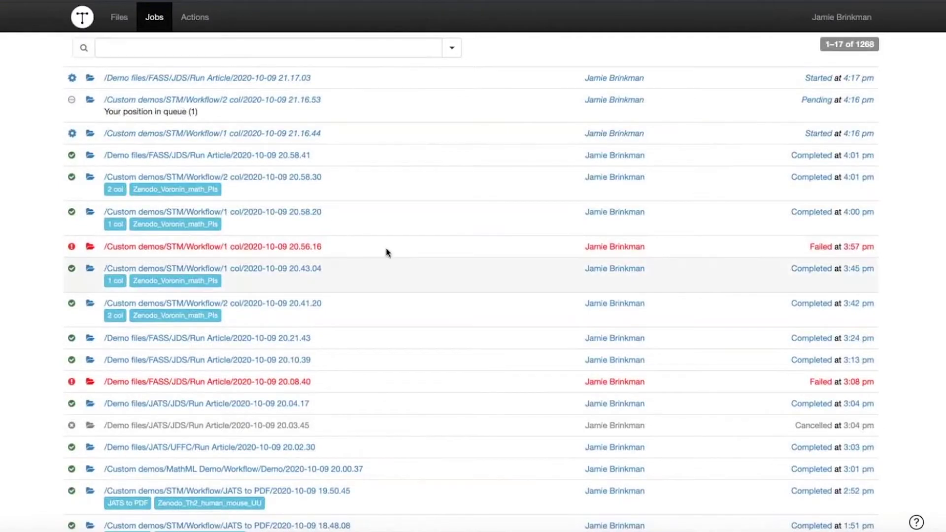
Open the 1 col workflow definition in the Custom demos/STM/Workflow folder.
click(246, 178)
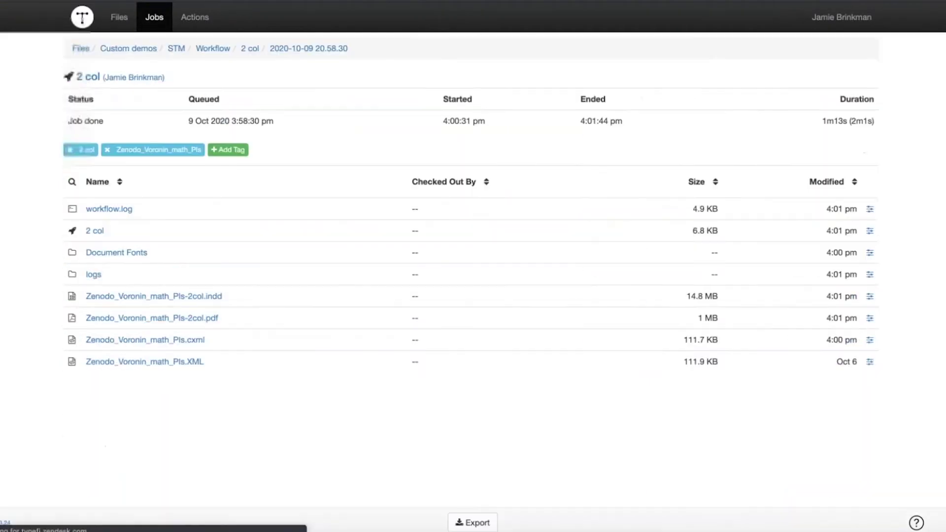
click(176, 48)
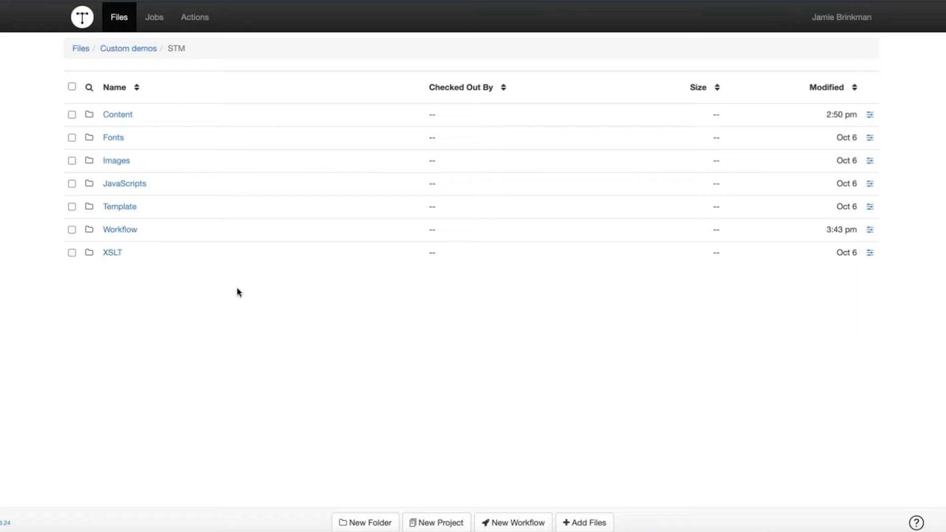
click(123, 231)
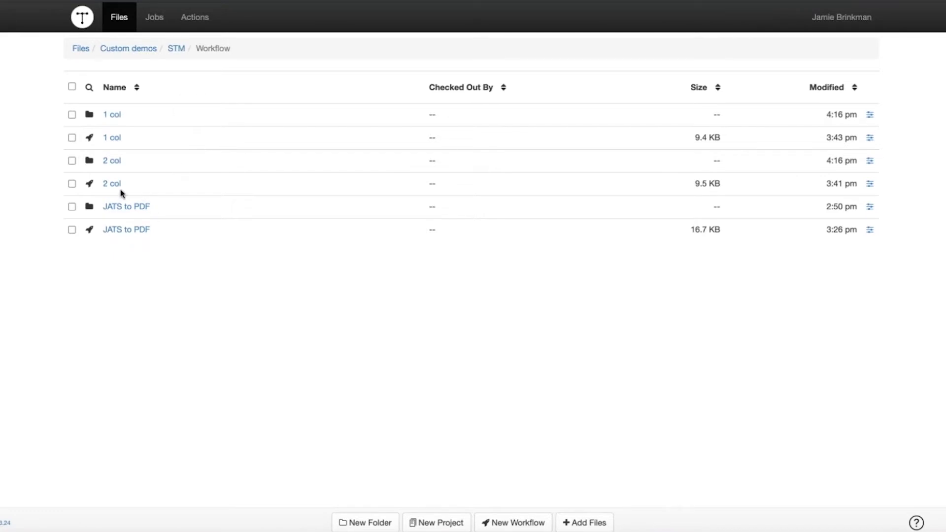
click(118, 138)
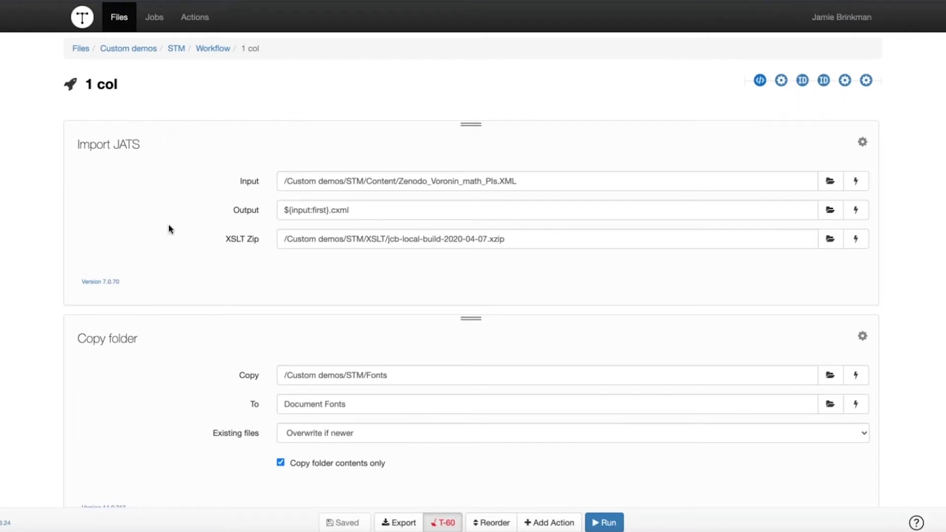
Examine the 1 col workflow's actions, from the JATS import and font folder copy to the one-column InDesign document and PDF export.
scroll(169, 225, down, 1)
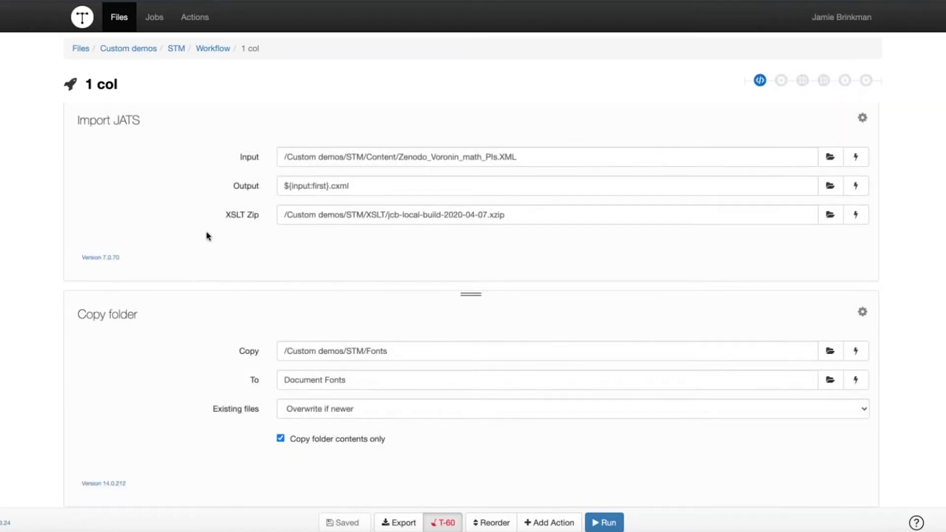
scroll(205, 235, down, 1)
scroll(206, 236, down, 1)
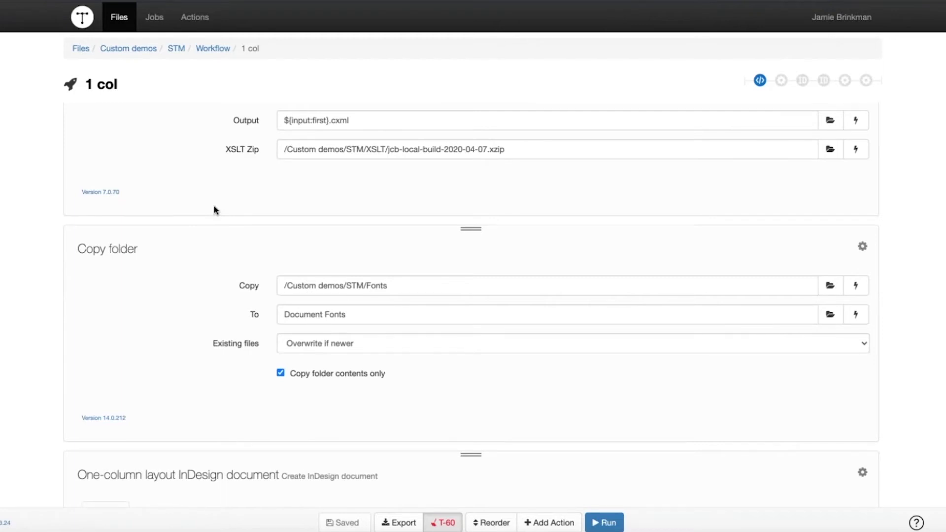
scroll(214, 205, down, 2)
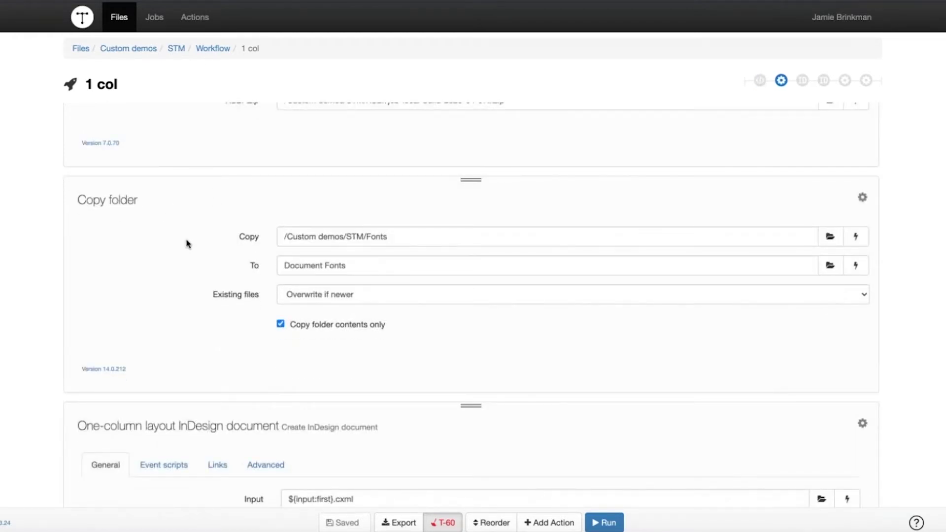
scroll(185, 253, down, 5)
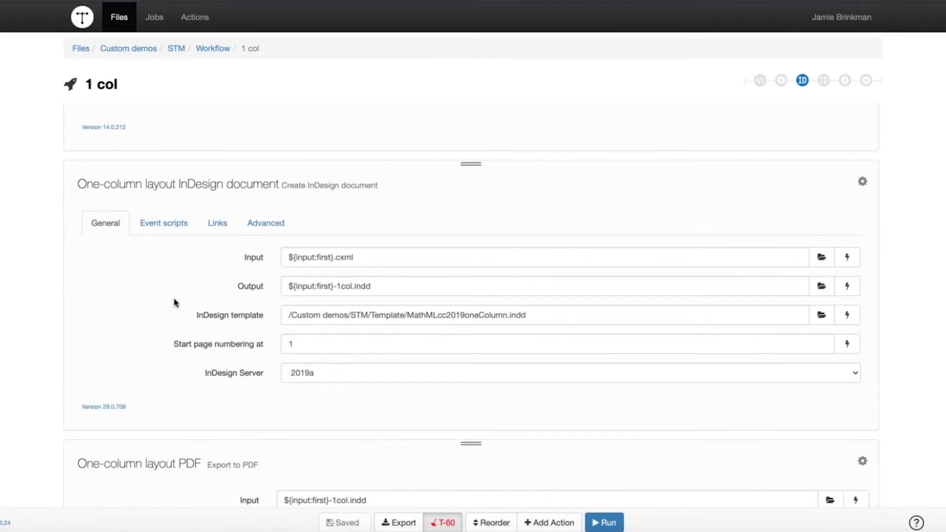
scroll(175, 303, down, 1)
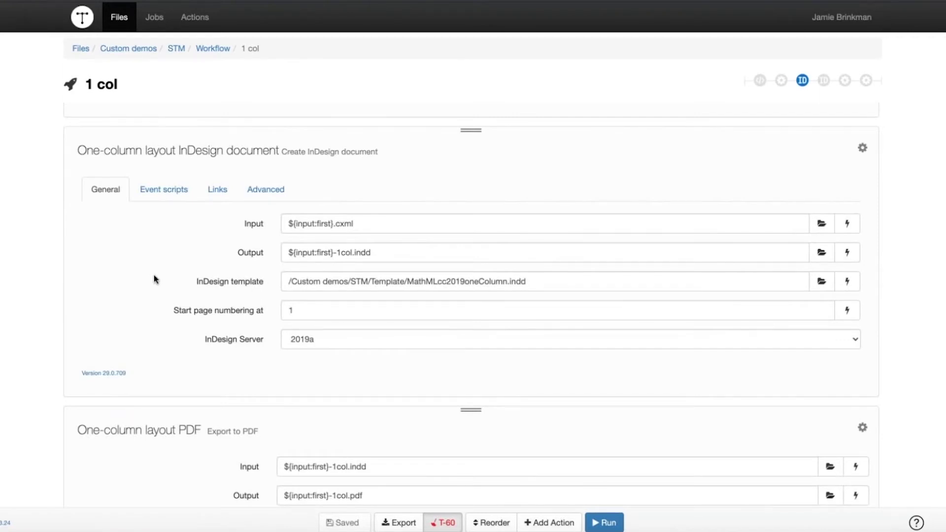
scroll(142, 291, down, 5)
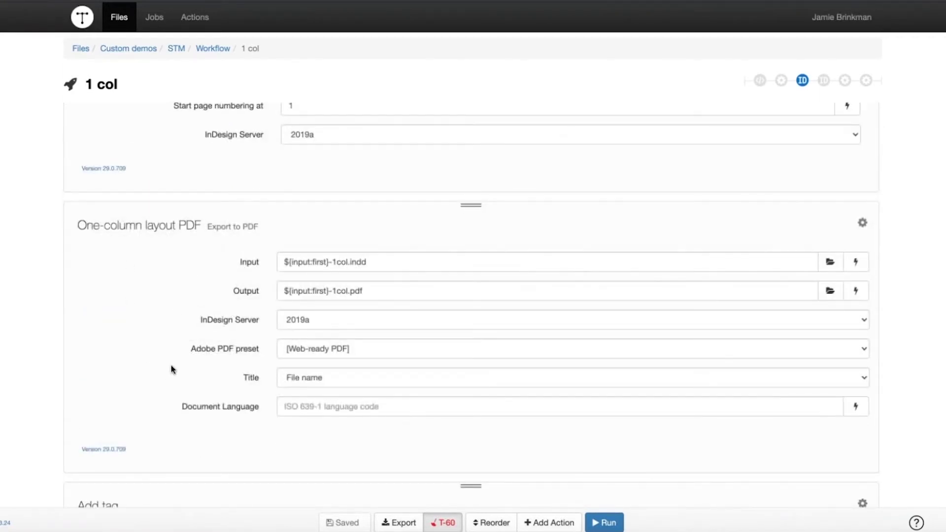
scroll(172, 369, down, 2)
scroll(171, 368, up, 10)
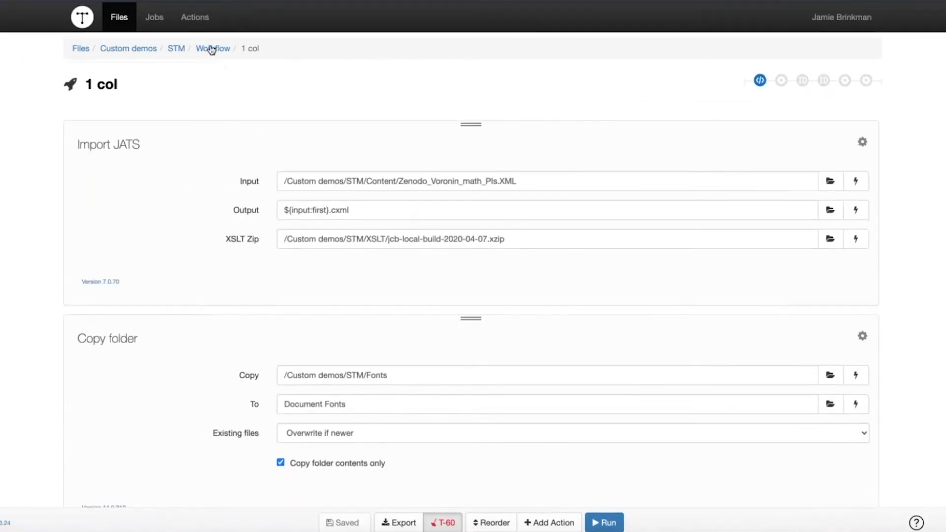
Open the 2 col workflow and review its two-column InDesign document settings, including the template.
click(212, 48)
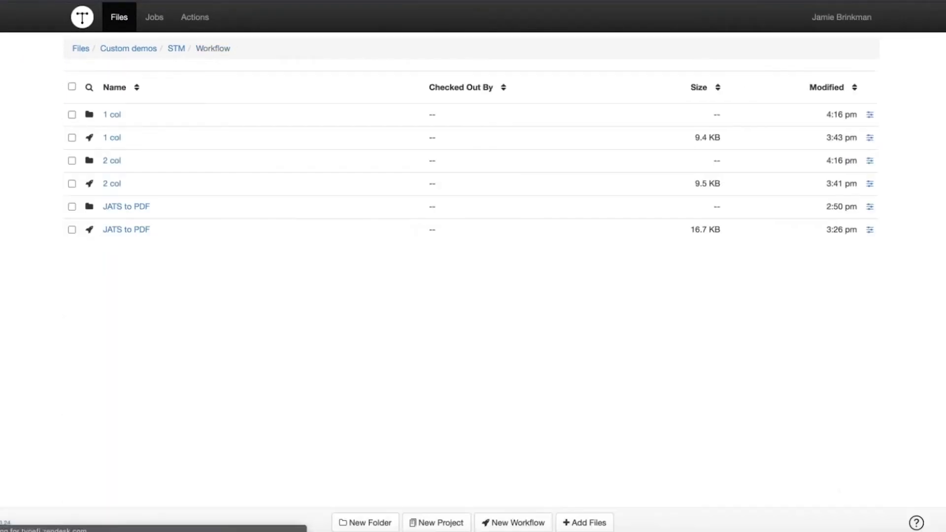
click(112, 184)
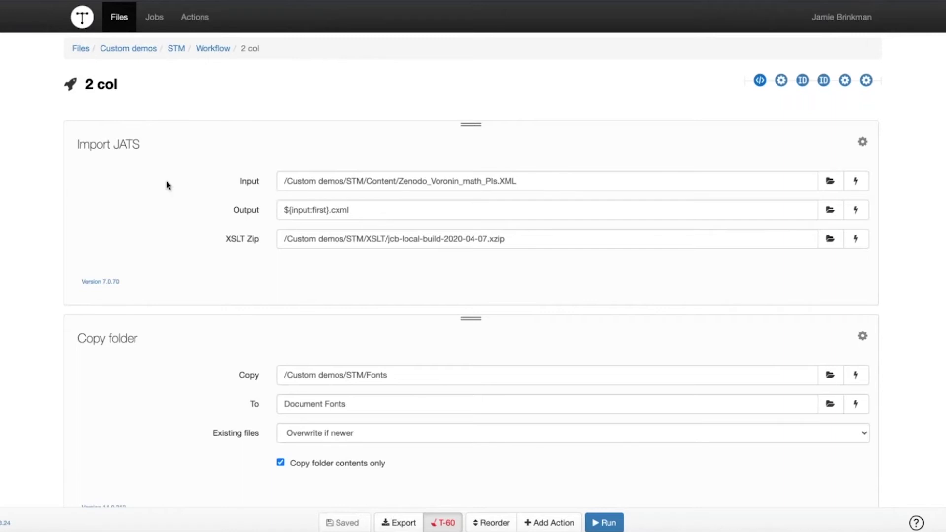
scroll(167, 186, down, 8)
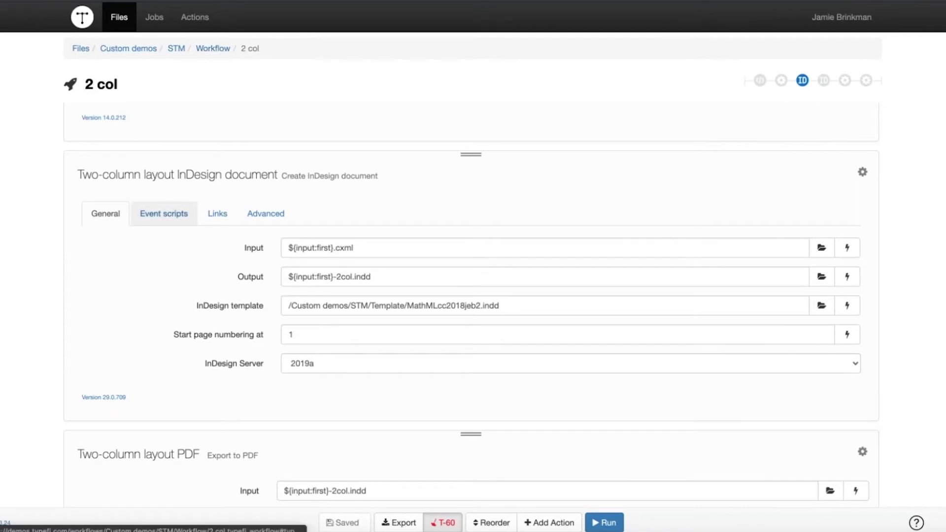
Open the JATS to PDF workflow and examine its two-column and one-column InDesign document and PDF export actions.
click(215, 50)
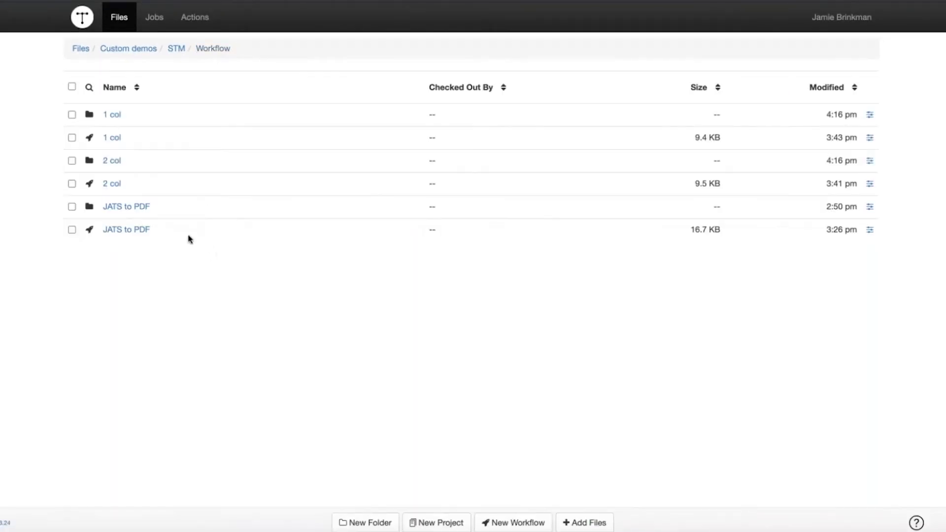
click(127, 231)
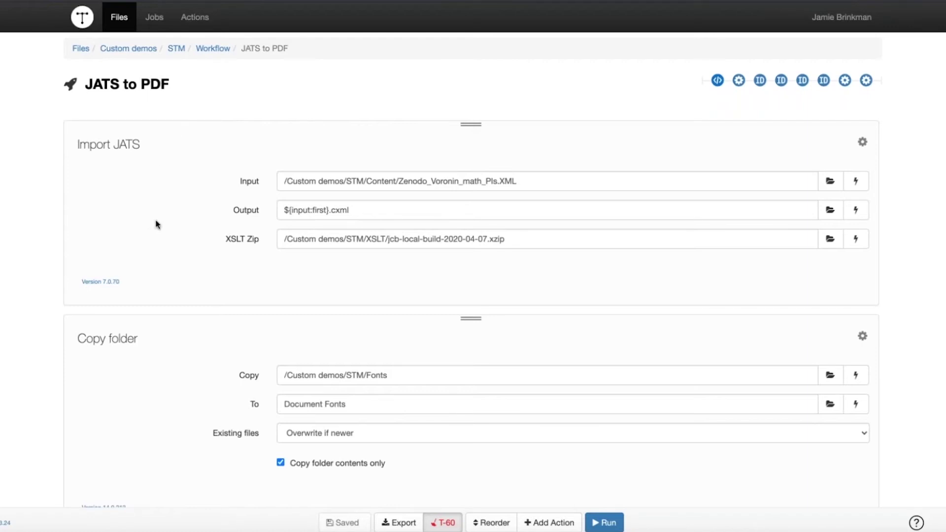
scroll(156, 225, down, 8)
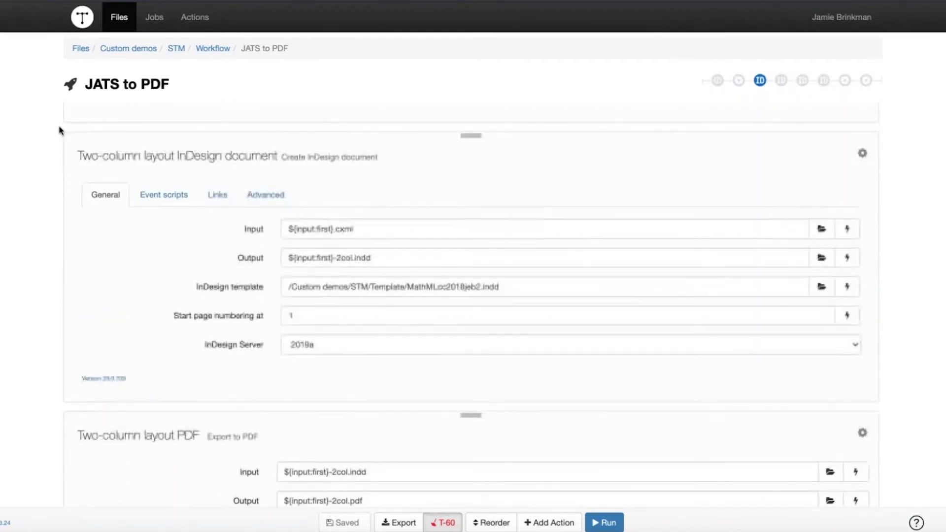
scroll(156, 225, down, 1)
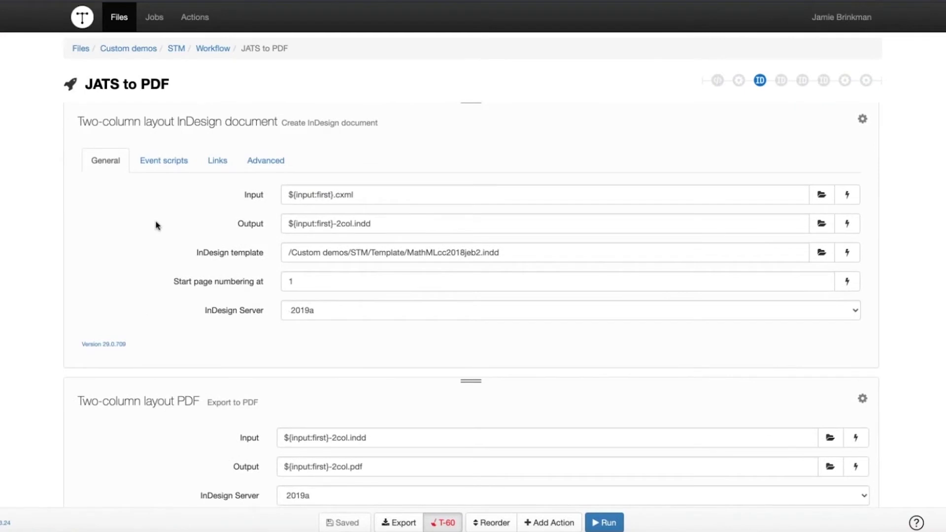
scroll(156, 225, down, 15)
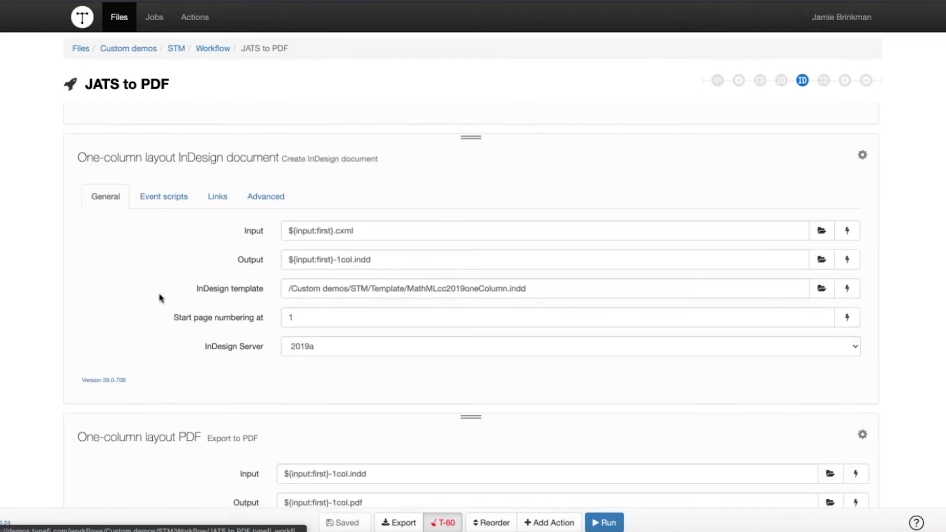
scroll(159, 298, down, 8)
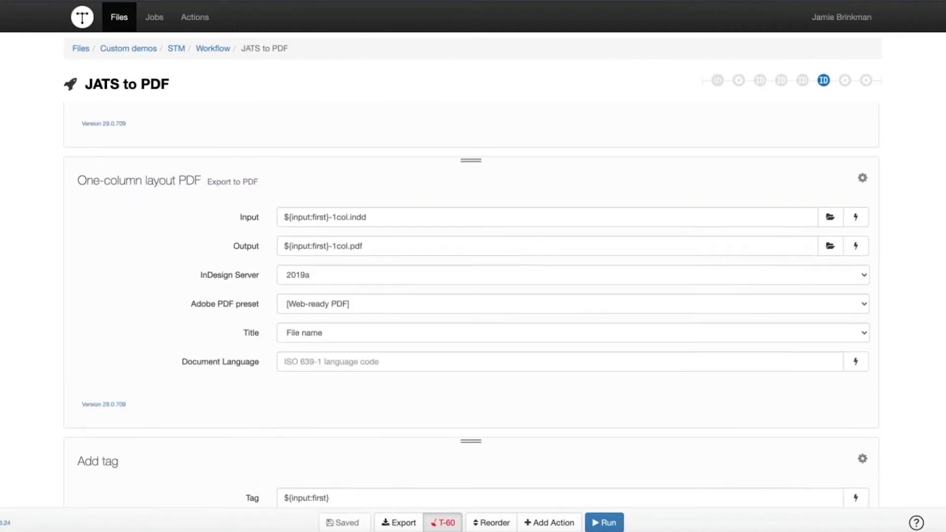
scroll(159, 299, up, 20)
scroll(195, 258, up, 1)
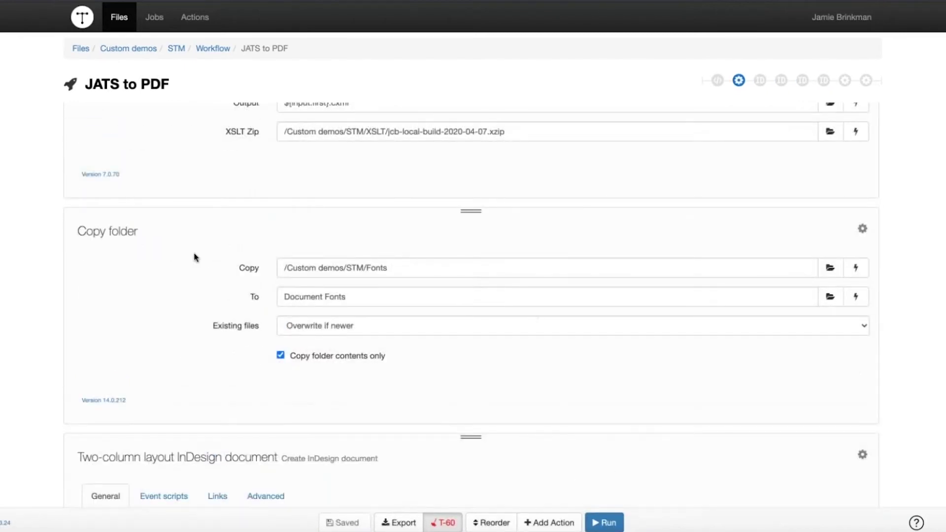
scroll(195, 257, up, 3)
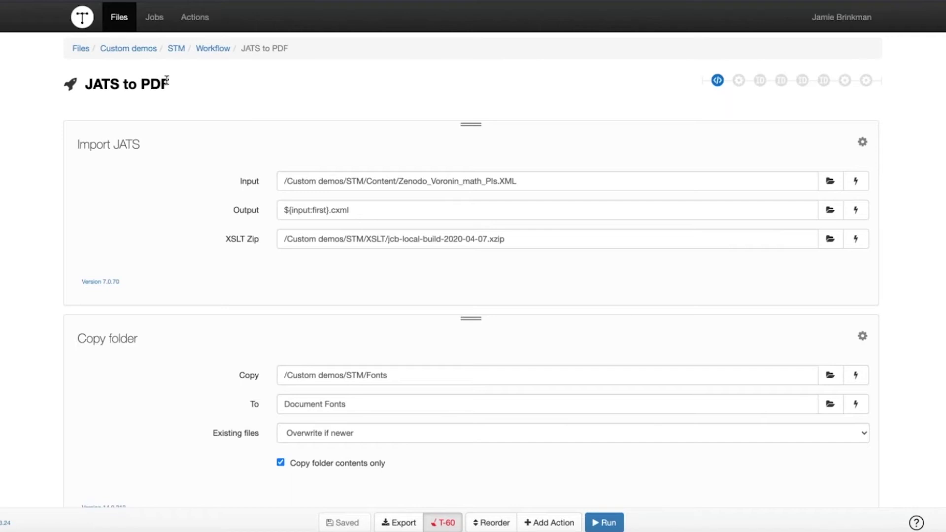
Open the latest completed 1 col job and view its one-column PDF output in a new browser tab.
click(156, 21)
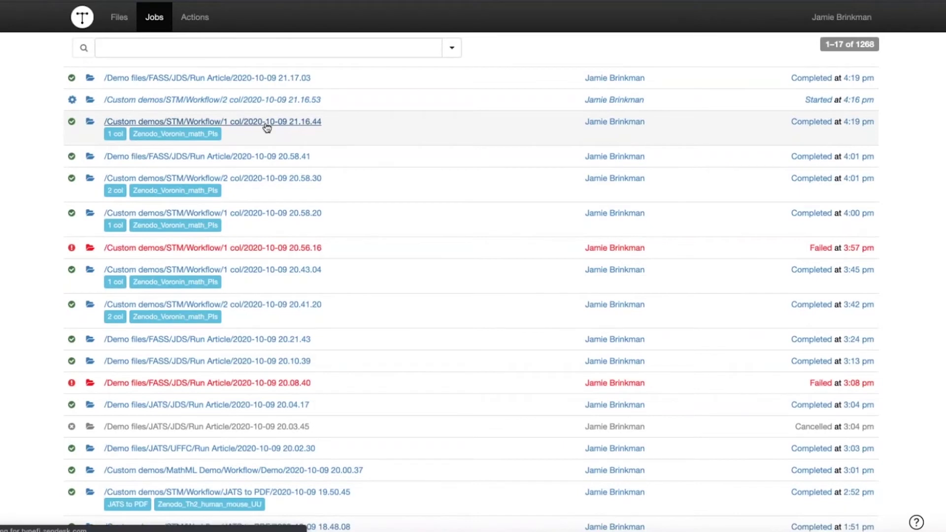
click(266, 125)
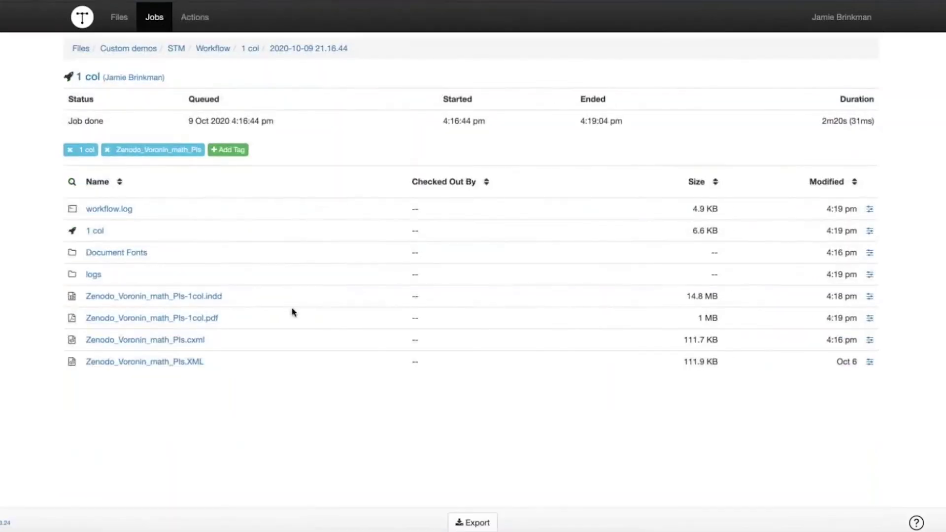
right_click(214, 320)
click(283, 375)
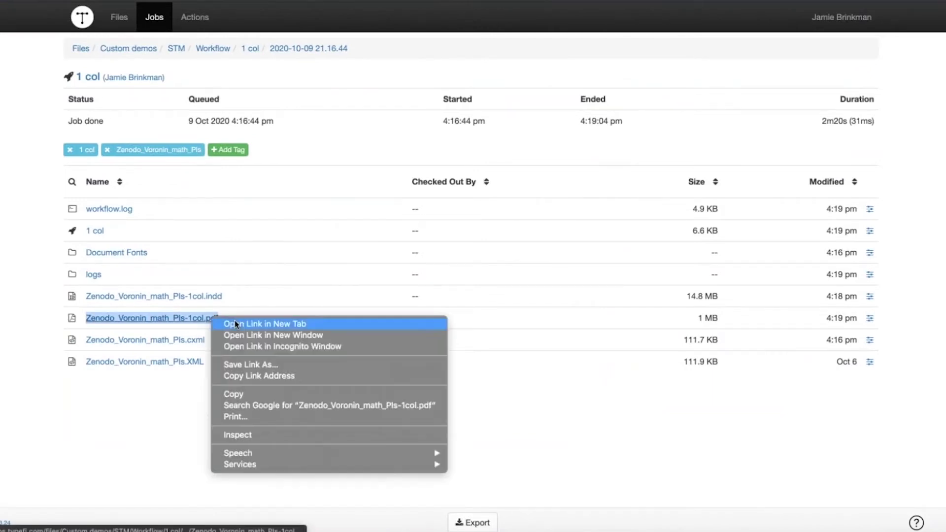
click(256, 180)
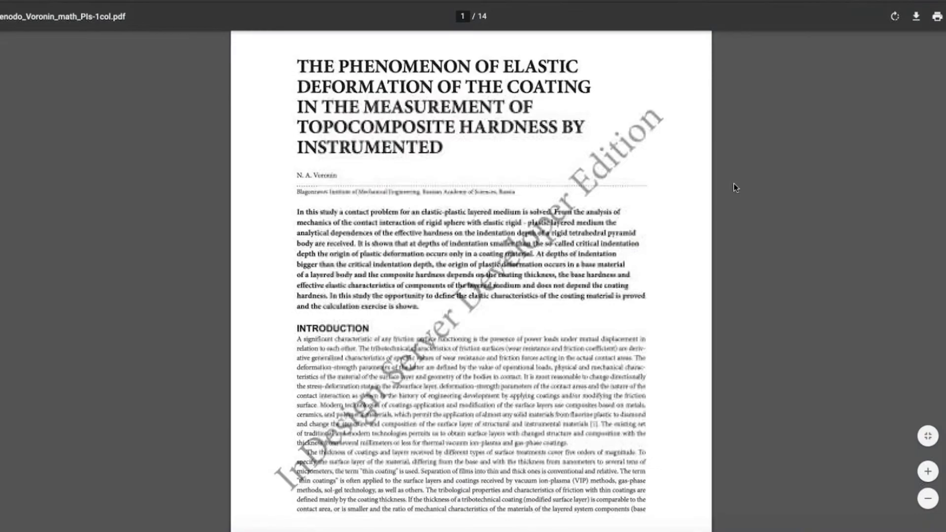
Examine the one-column PDF's body text, numbered equations and figures across its pages, returning to the beginning.
scroll(735, 183, down, 7)
scroll(734, 187, down, 14)
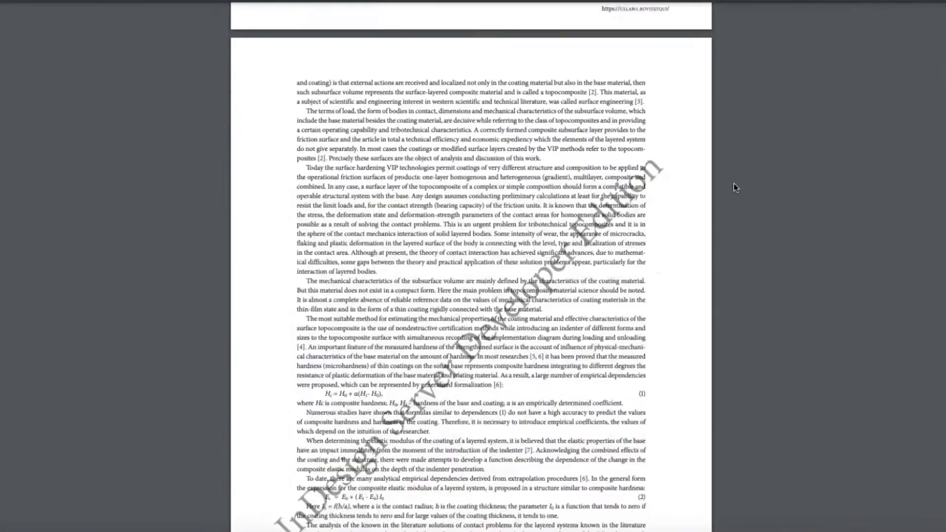
scroll(735, 184, down, 8)
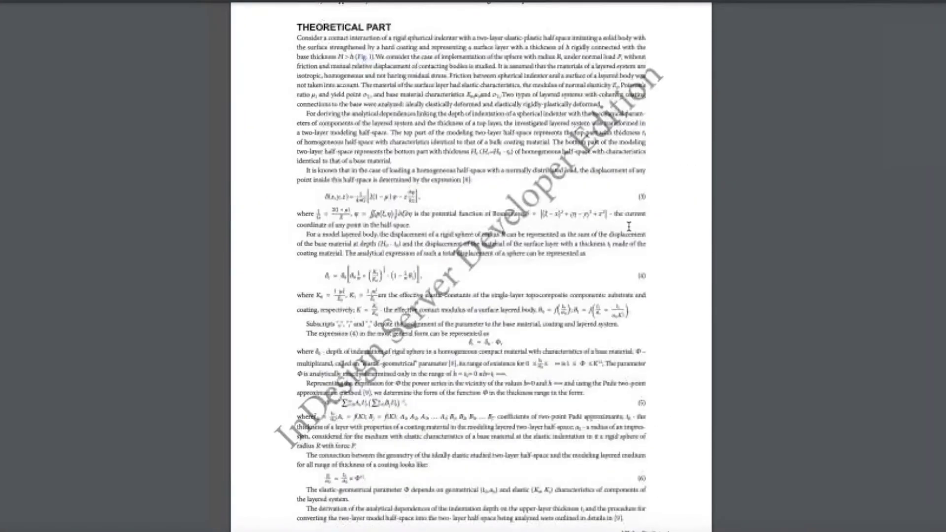
scroll(615, 208, down, 18)
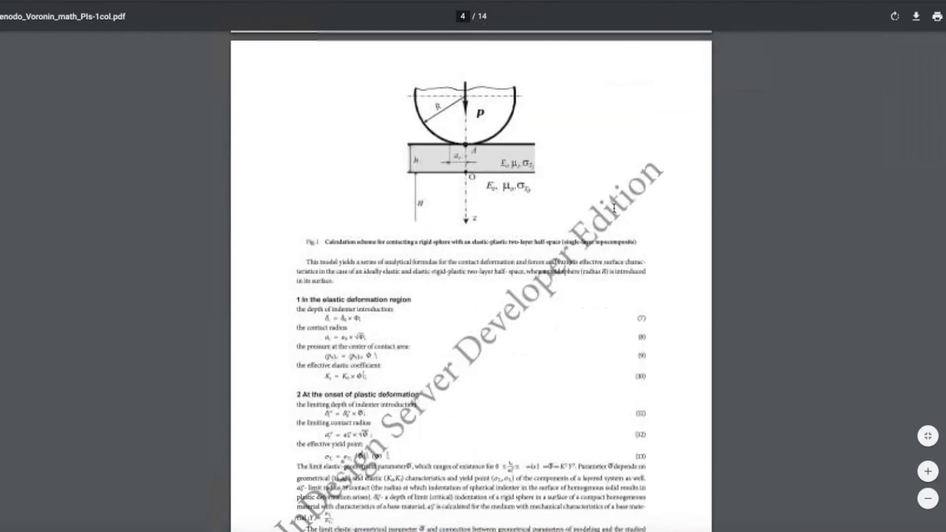
scroll(614, 209, down, 17)
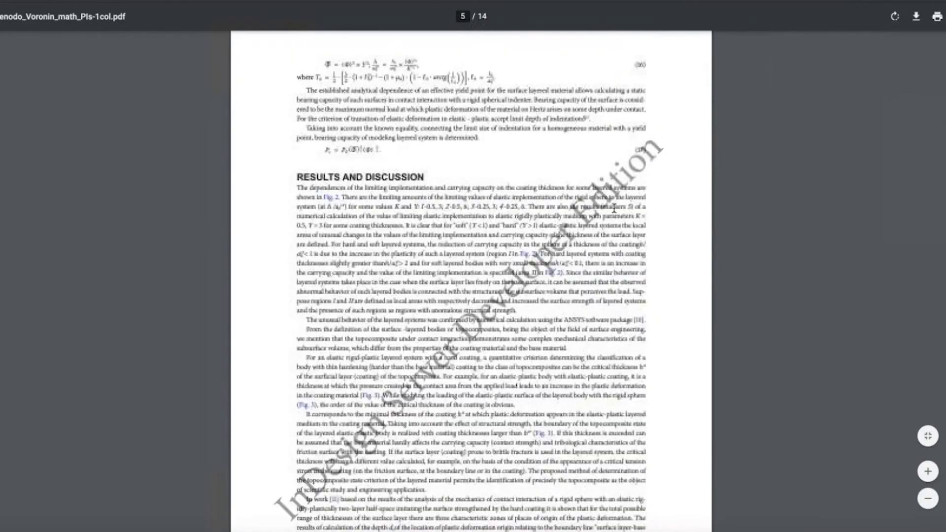
scroll(614, 209, down, 20)
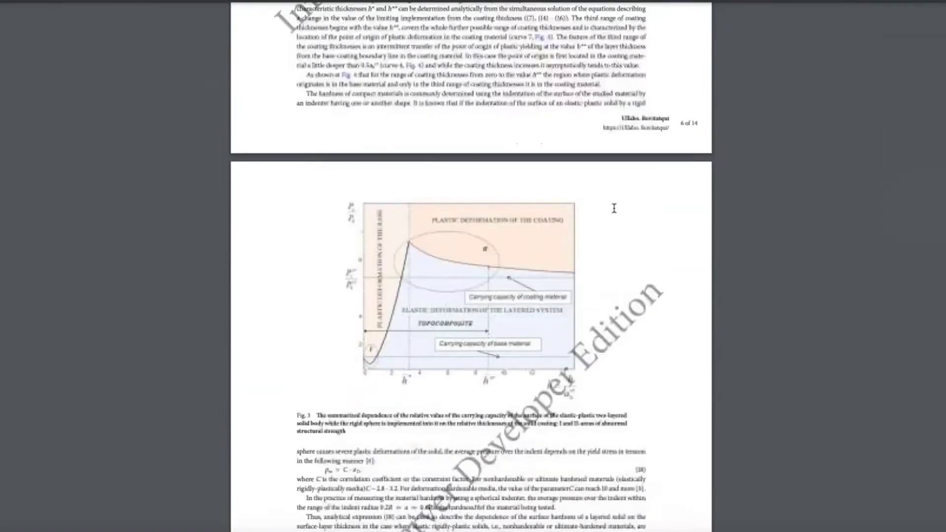
scroll(614, 209, down, 20)
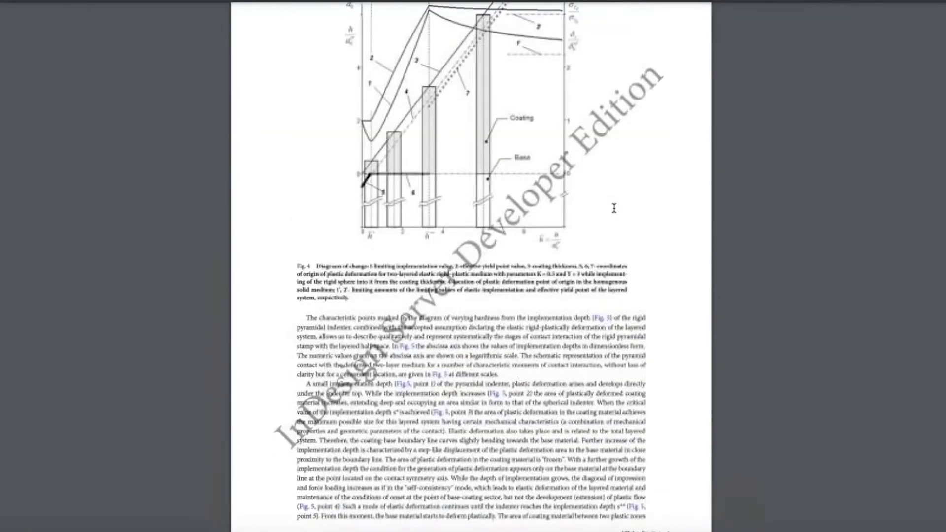
scroll(614, 209, up, 20)
scroll(615, 208, up, 20)
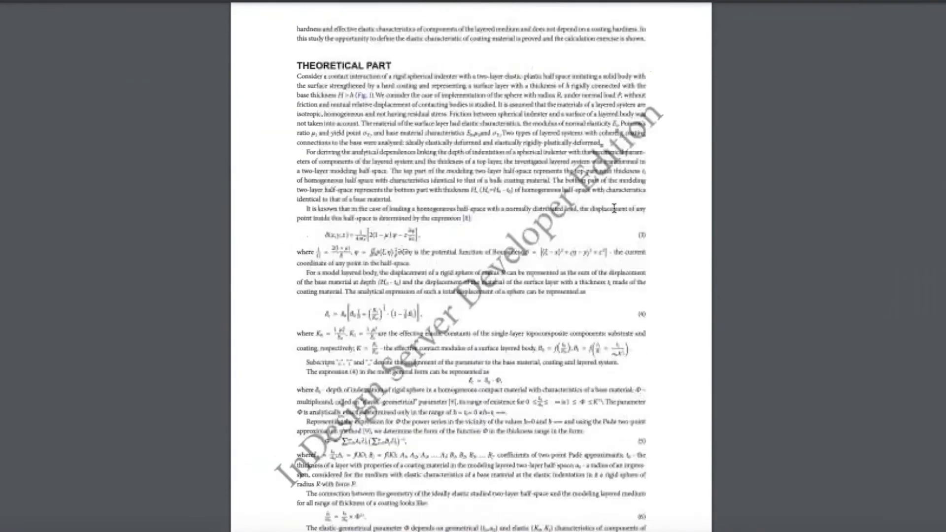
scroll(614, 208, up, 15)
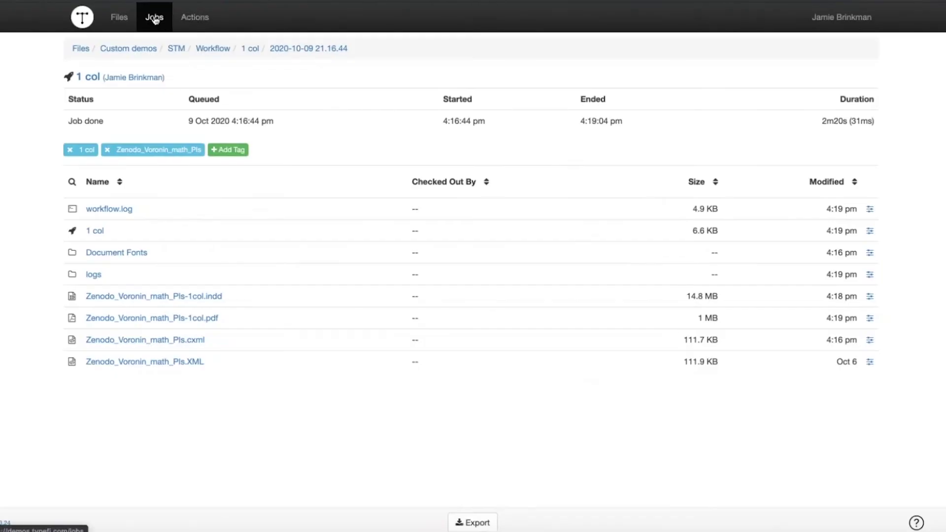
Open the latest completed 2 col job and view its two-column PDF output in a new browser tab.
click(154, 18)
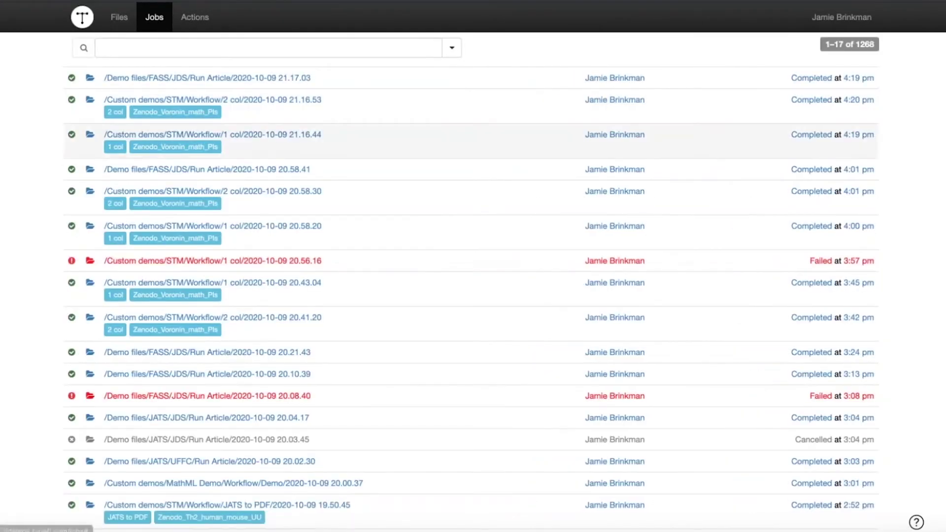
click(271, 101)
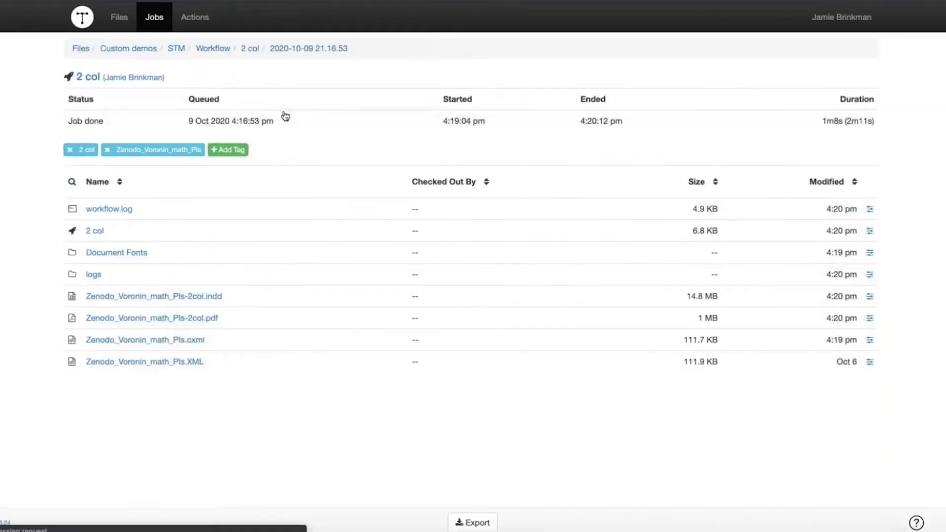
right_click(205, 319)
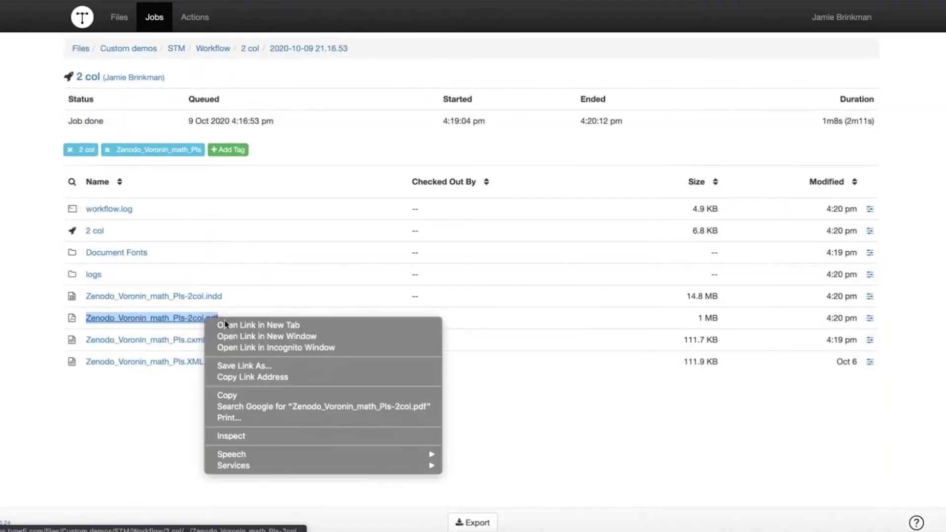
click(227, 395)
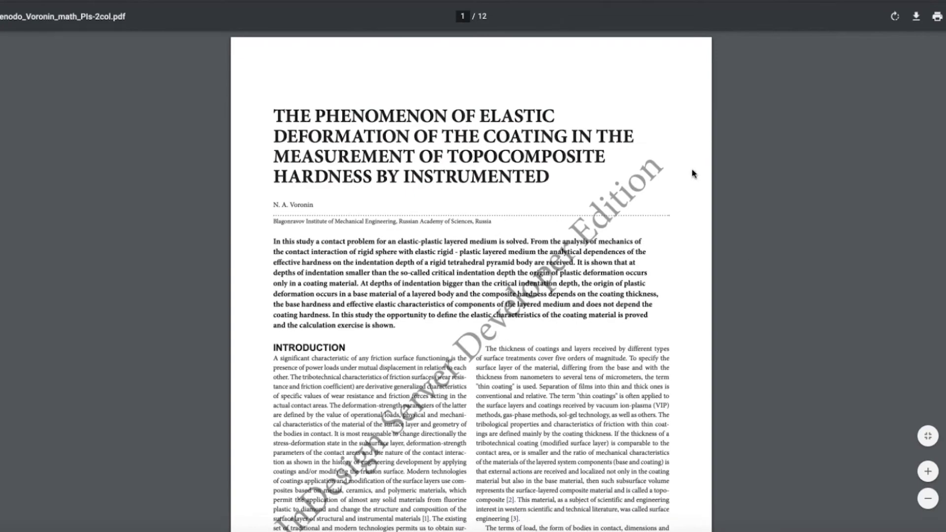
Examine the two-column PDF's layout, equations, full-width figures and references from first to last page, and close it.
scroll(675, 235, down, 1)
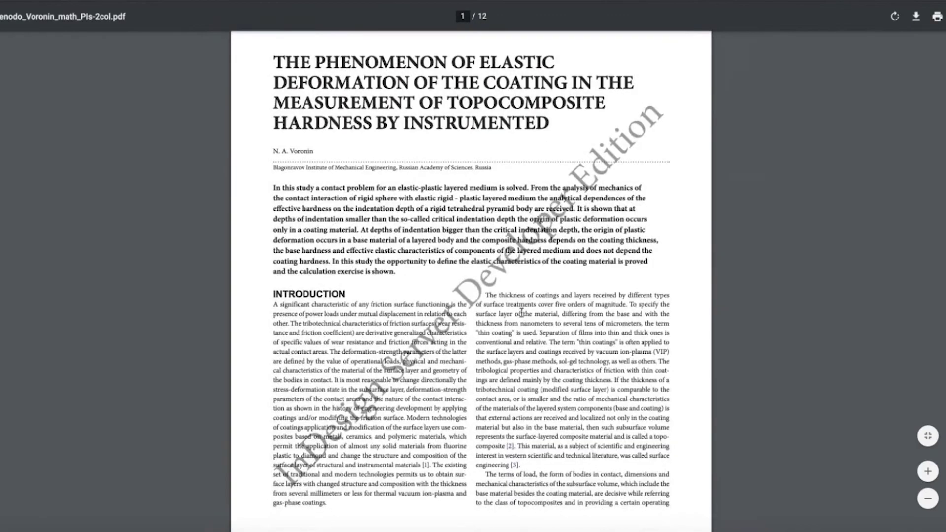
scroll(633, 333, down, 3)
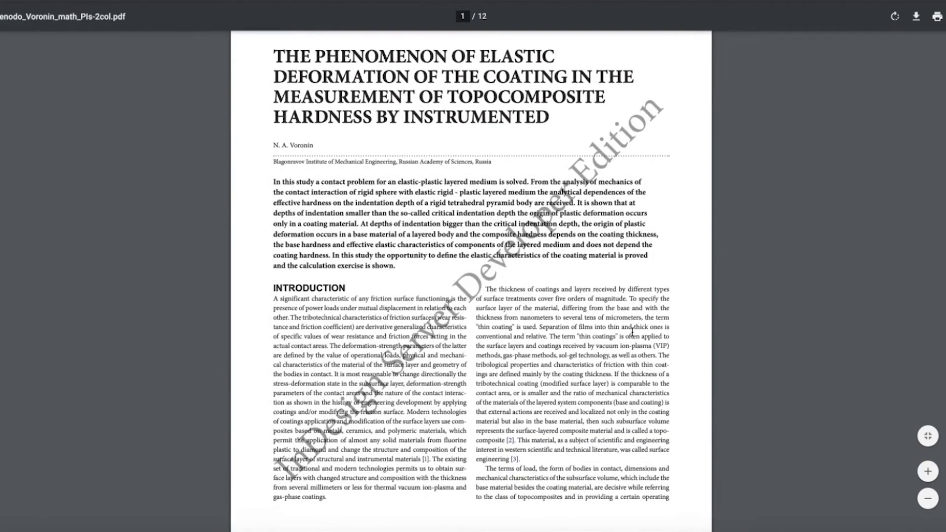
scroll(590, 259, down, 12)
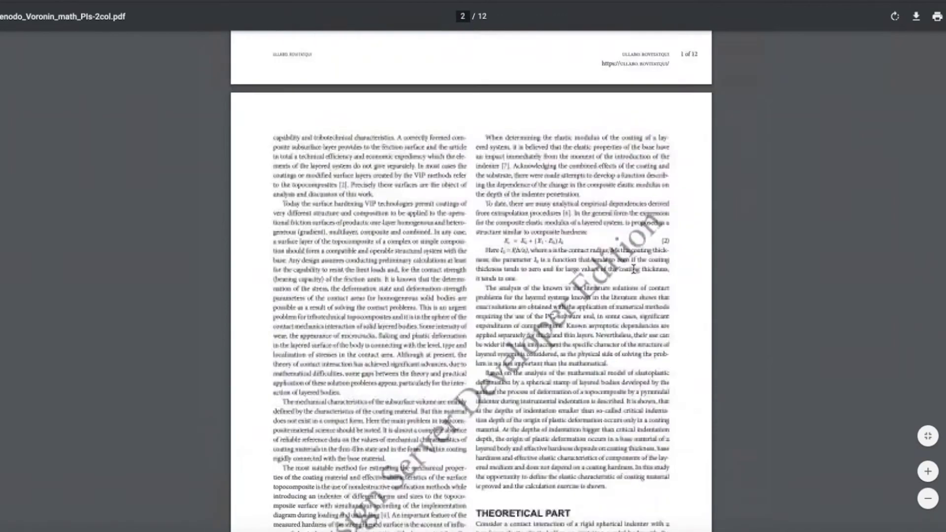
scroll(634, 270, down, 10)
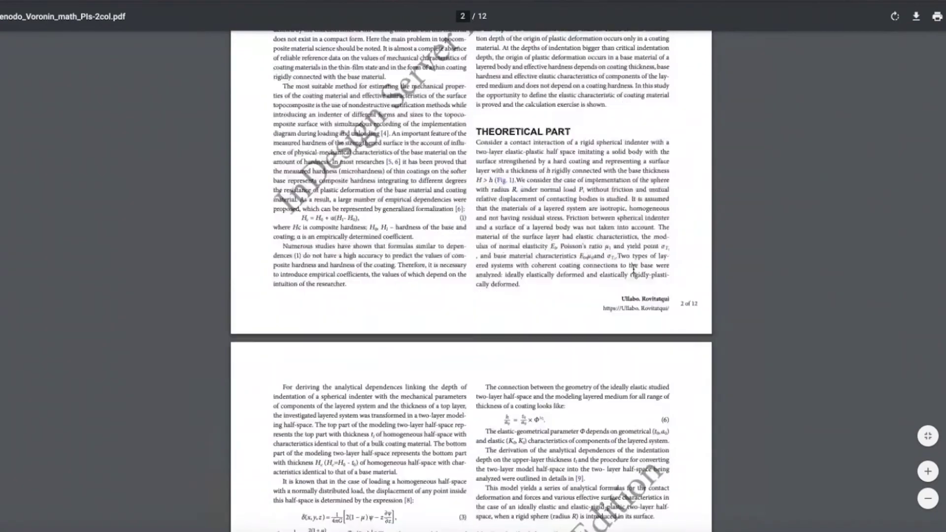
scroll(566, 245, down, 10)
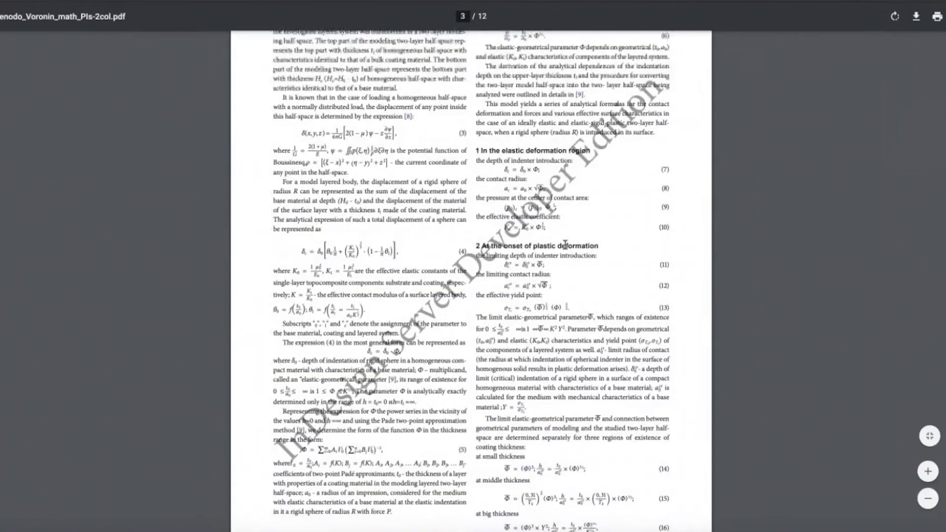
scroll(566, 245, down, 10)
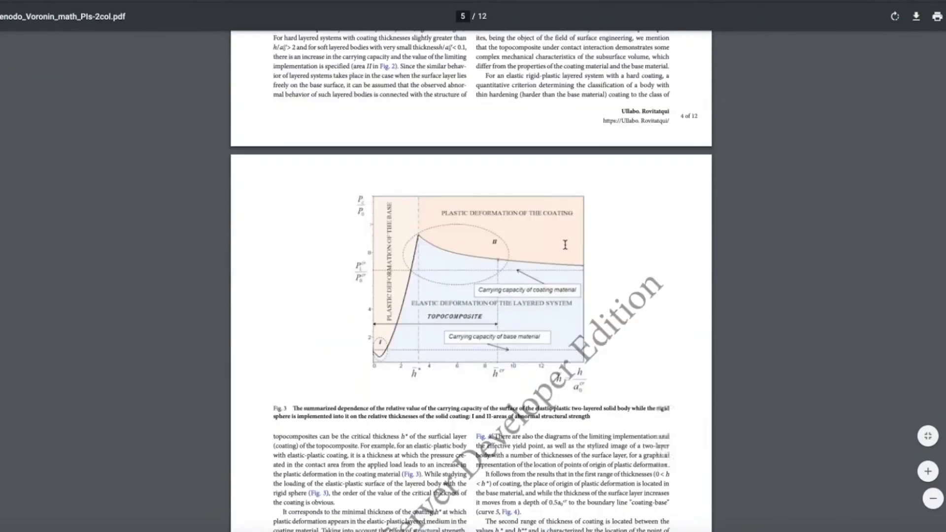
scroll(565, 245, down, 15)
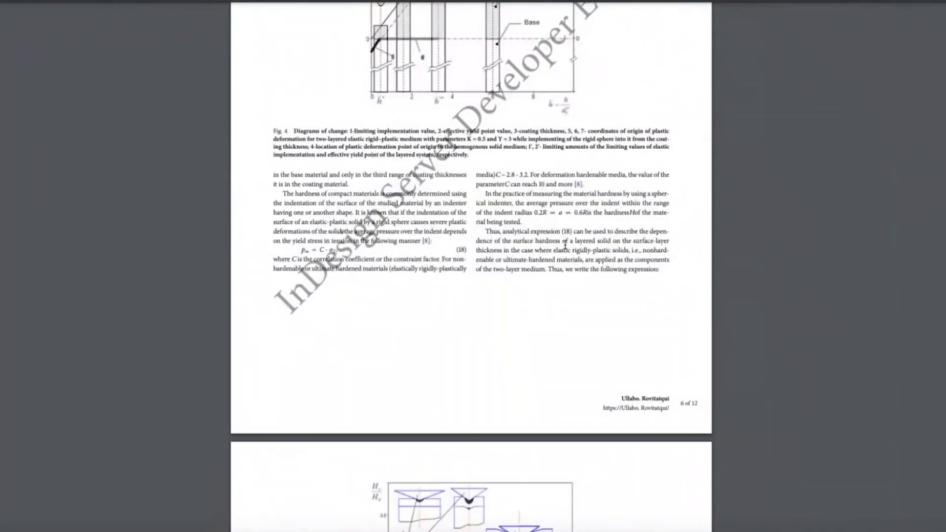
scroll(565, 245, down, 15)
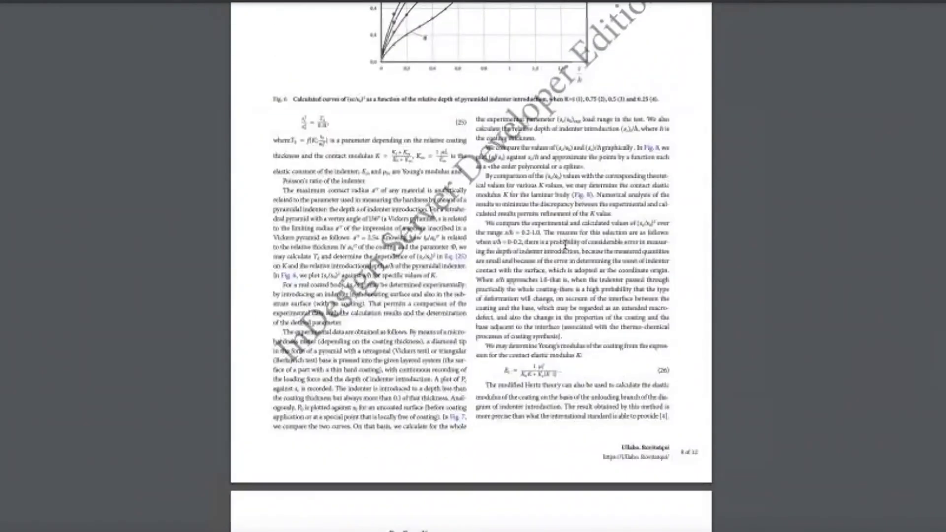
scroll(565, 245, down, 10)
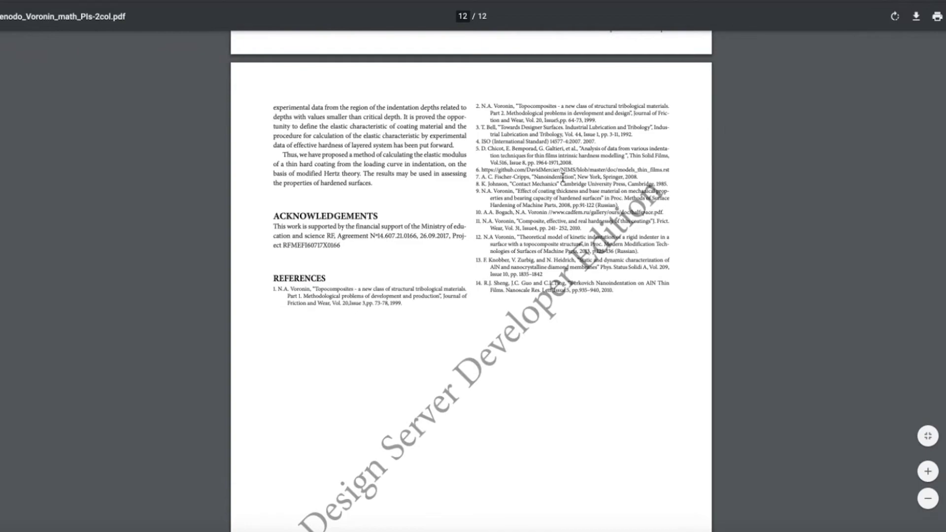
scroll(563, 177, up, 20)
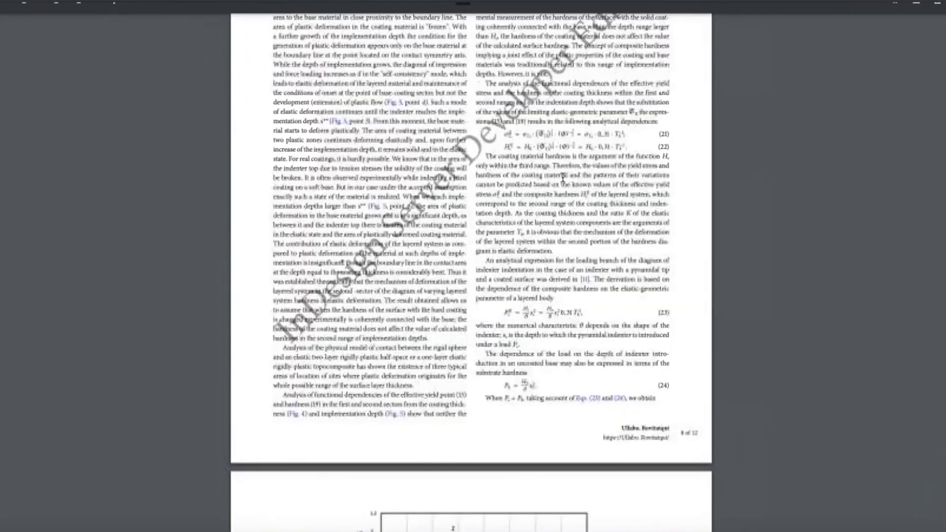
scroll(563, 177, up, 20)
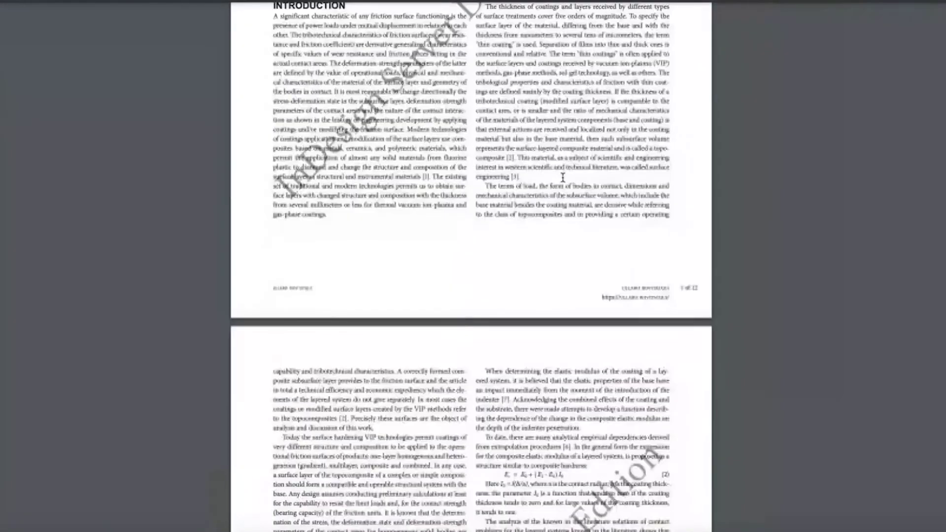
scroll(563, 178, up, 6)
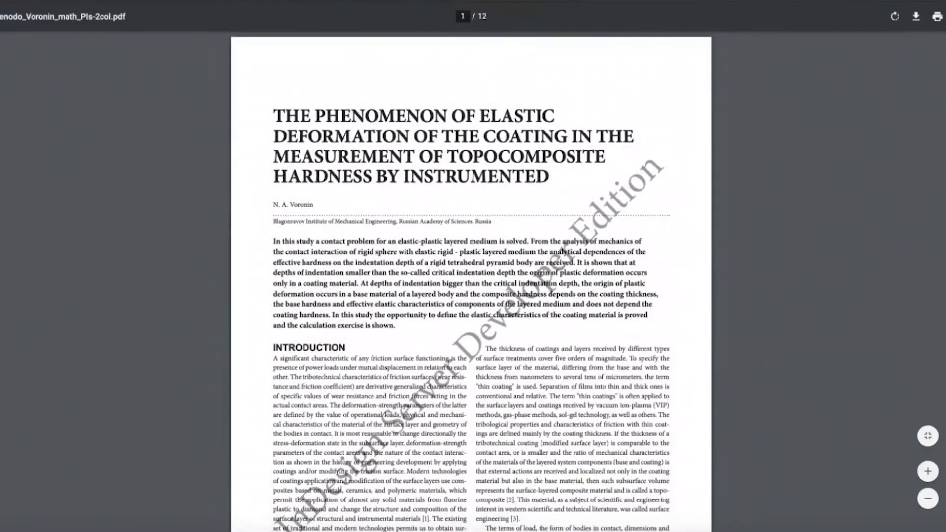
key(ctrl+w)
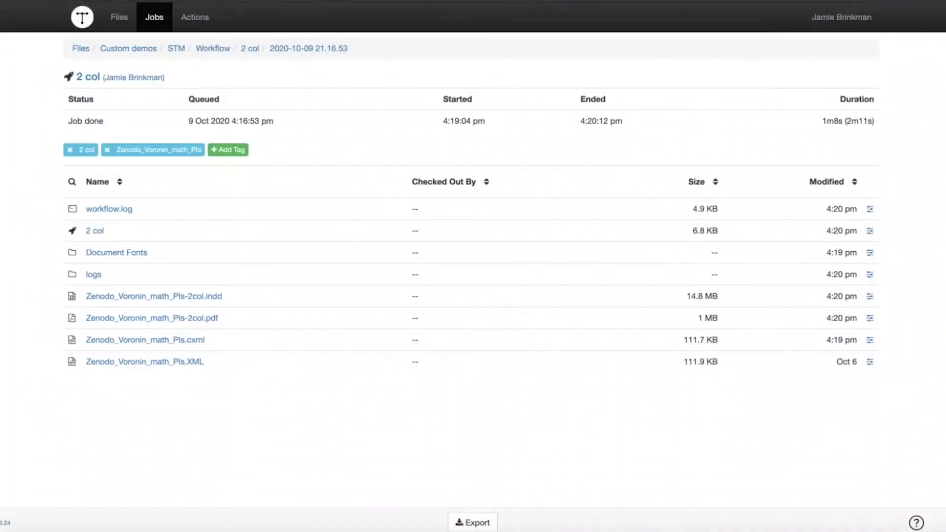
Download the 2 col job's InDesign document and open it in Adobe InDesign, dismissing the missing links and missing fonts notices.
click(200, 298)
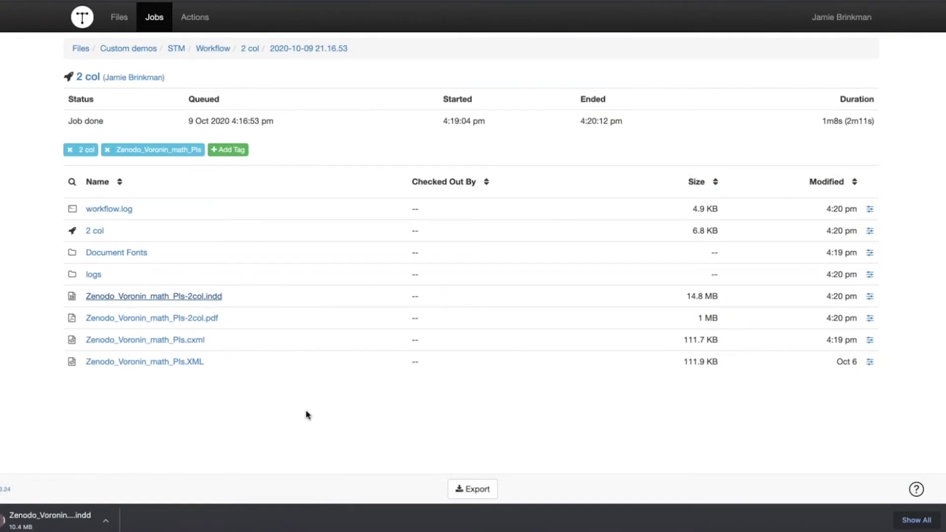
click(55, 522)
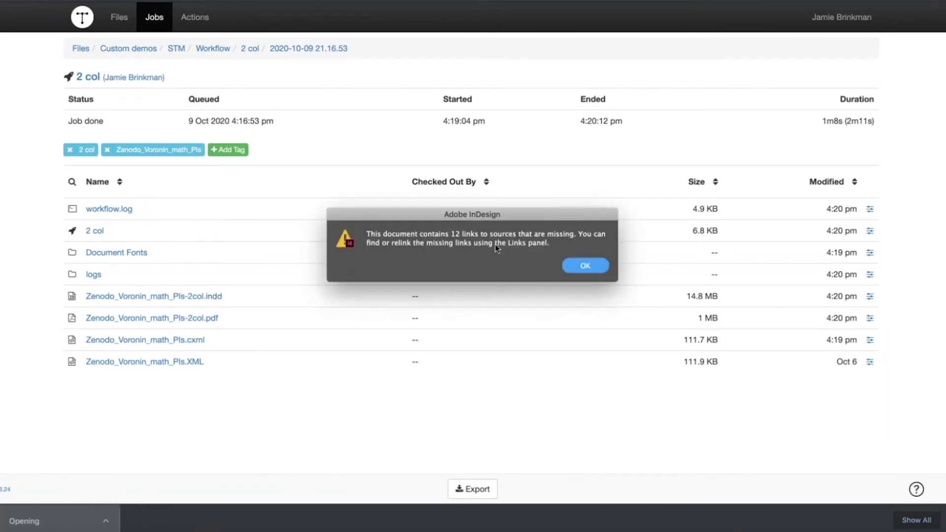
click(585, 266)
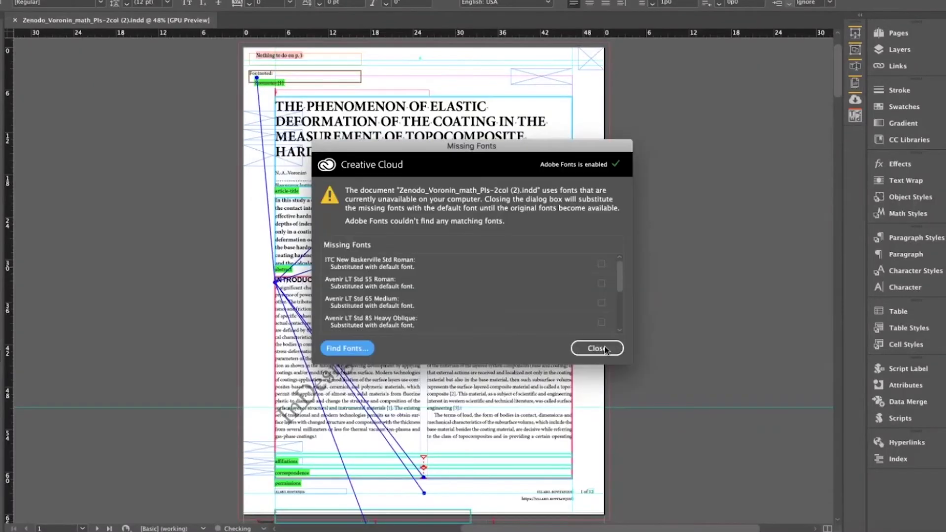
click(597, 349)
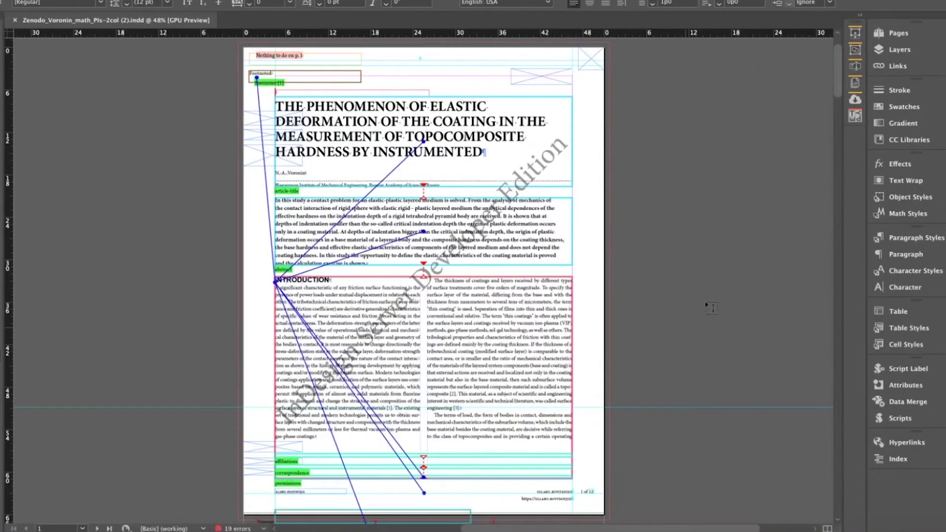
Examine the numbered equations on page 3 of the two-column InDesign document at 100% zoom.
scroll(712, 308, down, 2)
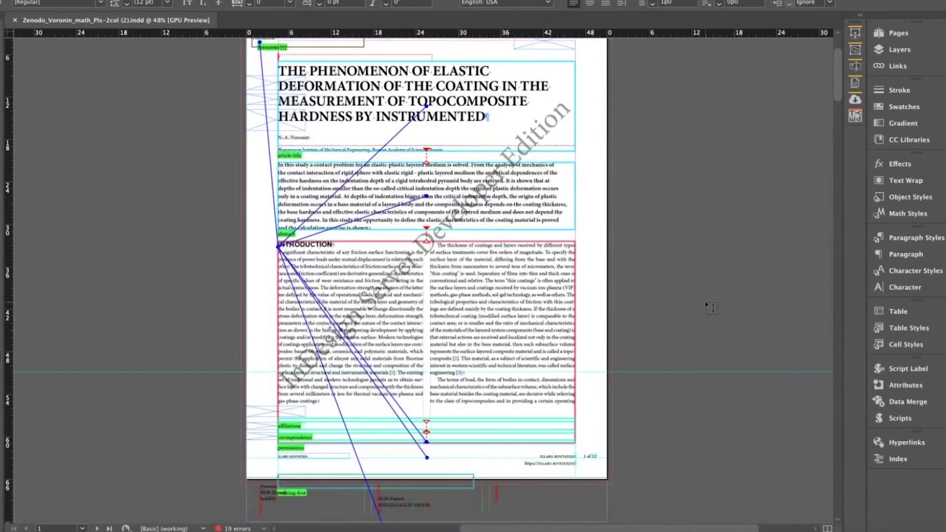
scroll(713, 308, down, 15)
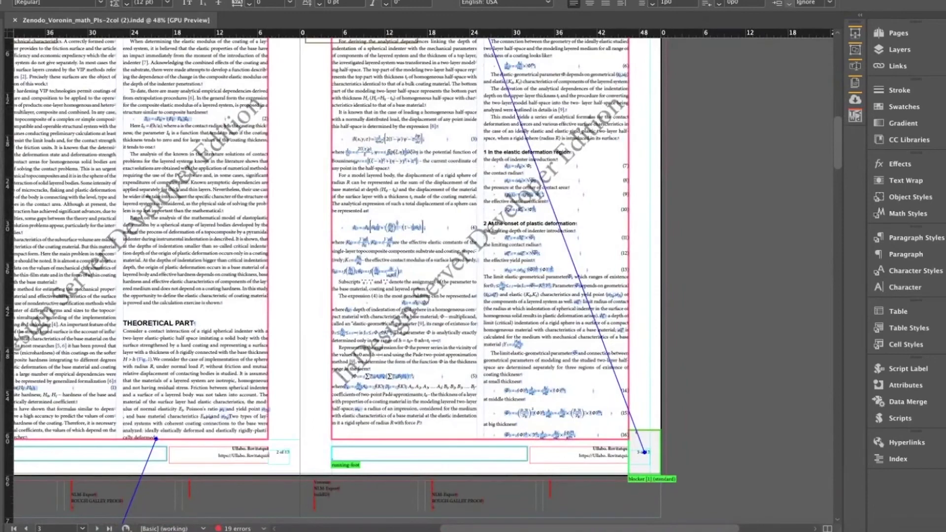
key(z)
click(491, 316)
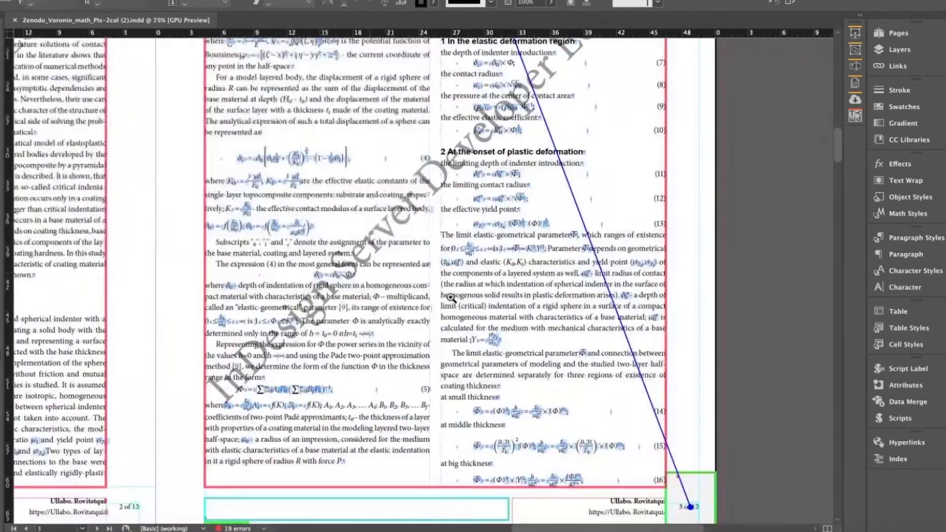
click(451, 297)
scroll(450, 297, up, 3)
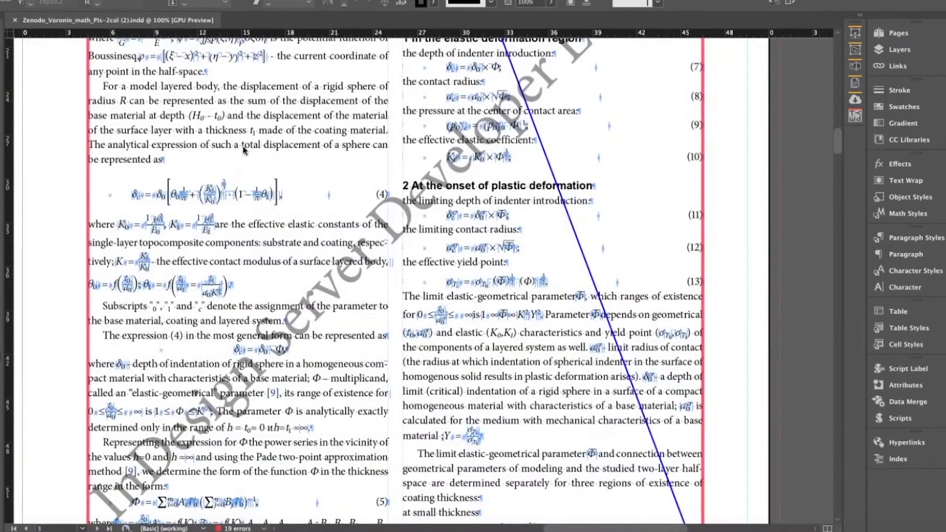
double_click(617, 282)
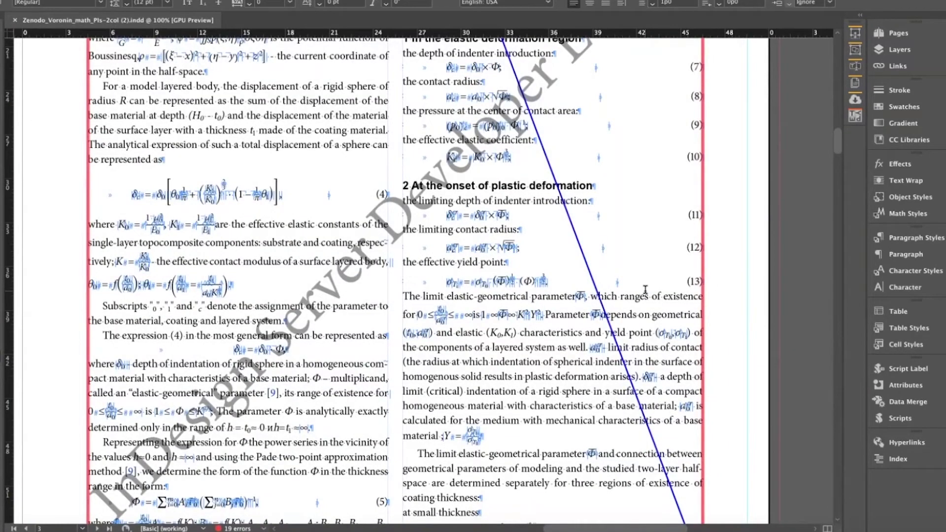
scroll(645, 290, up, 3)
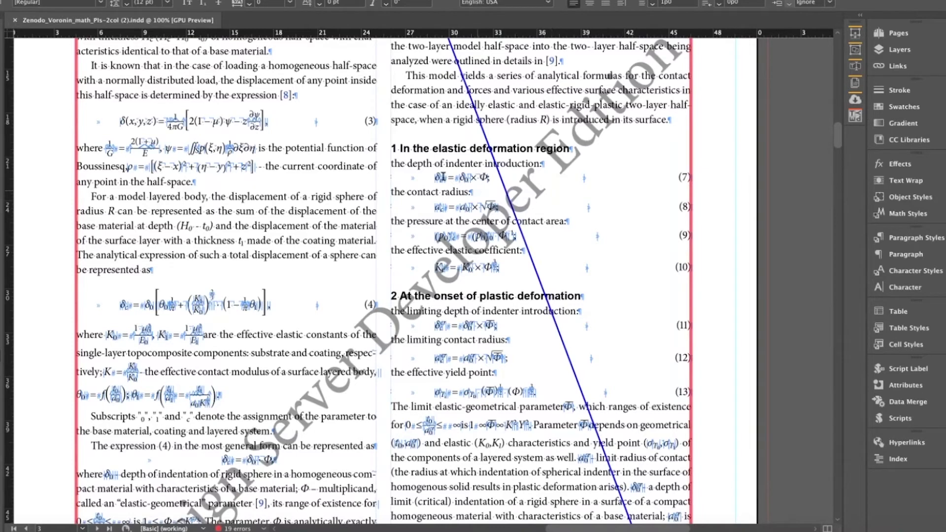
Enter equation (3) with the text cursor to examine its editable structure and the available Copy as MathML command, and leave the equation.
click(505, 187)
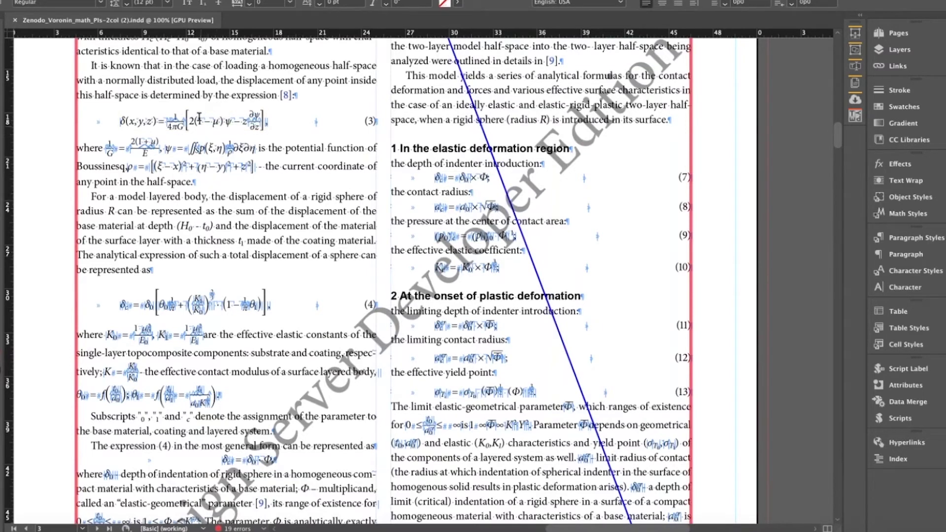
click(202, 121)
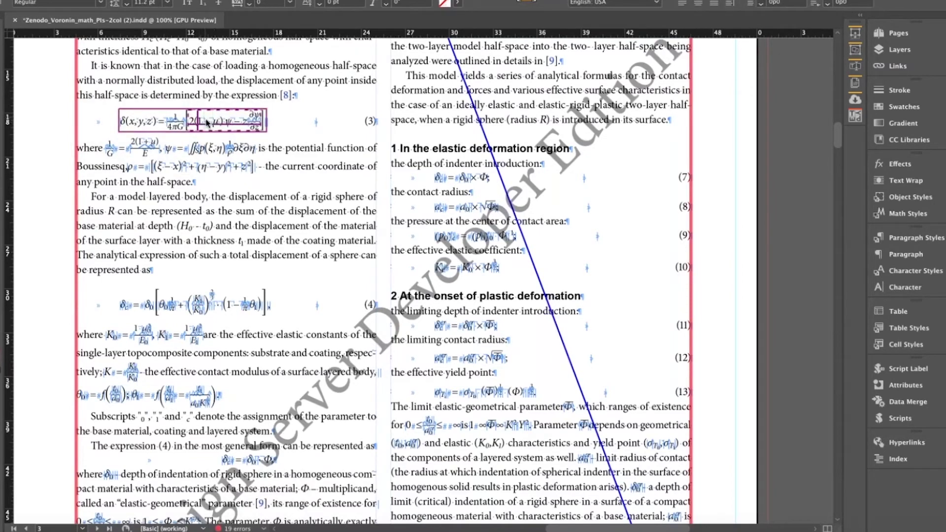
click(176, 132)
key(Left)
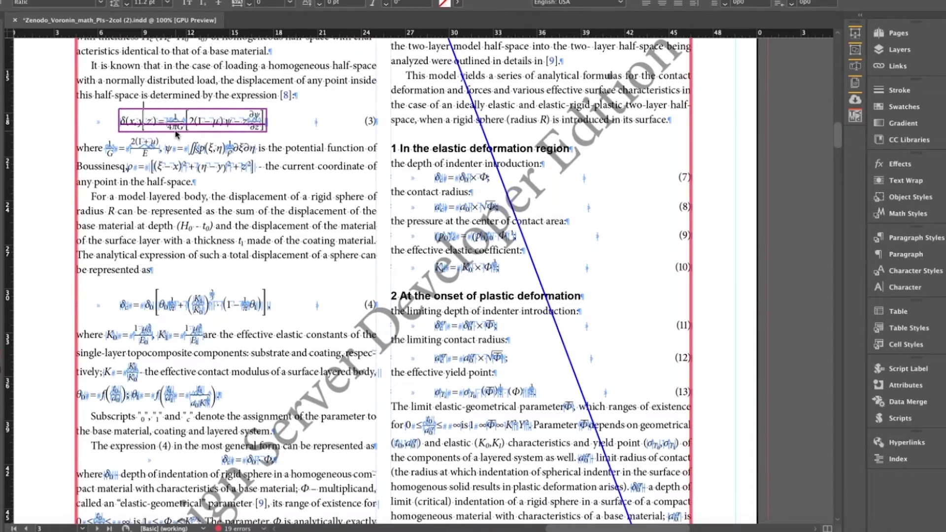
key(BackSpace)
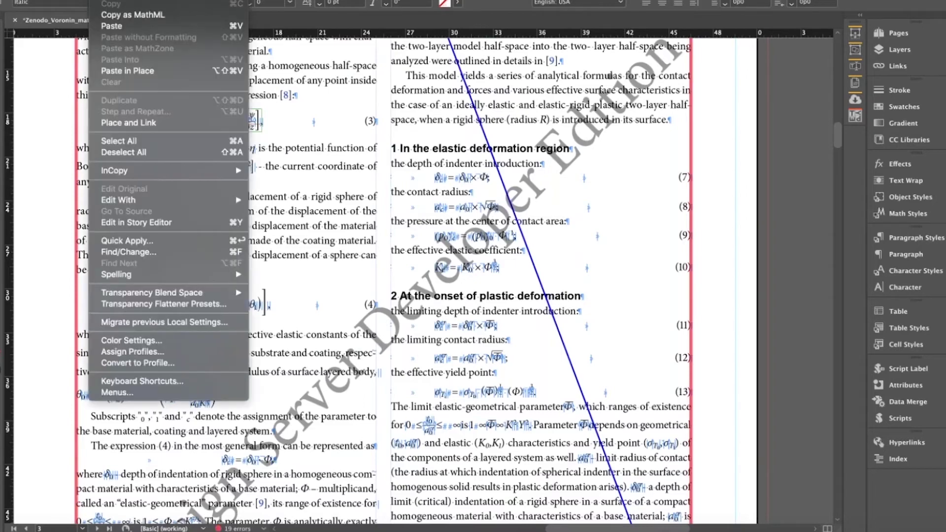
key(Escape)
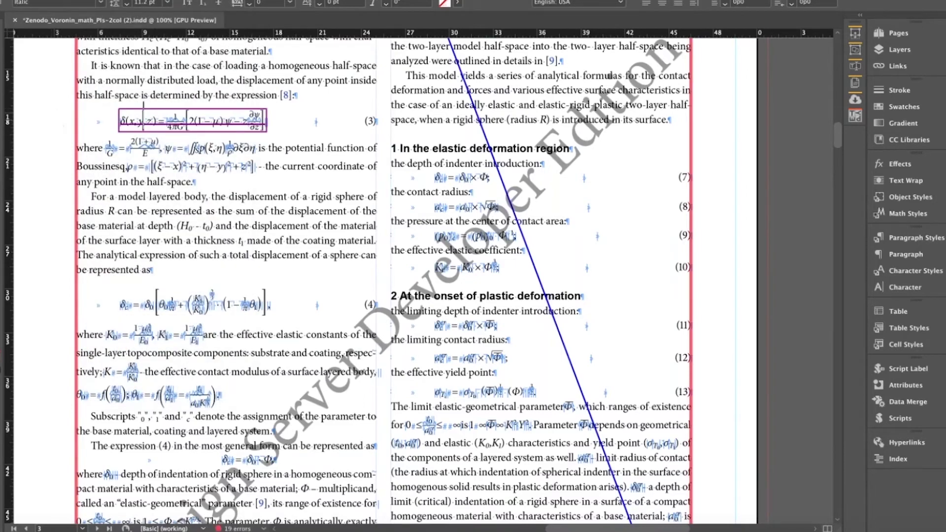
key(Escape)
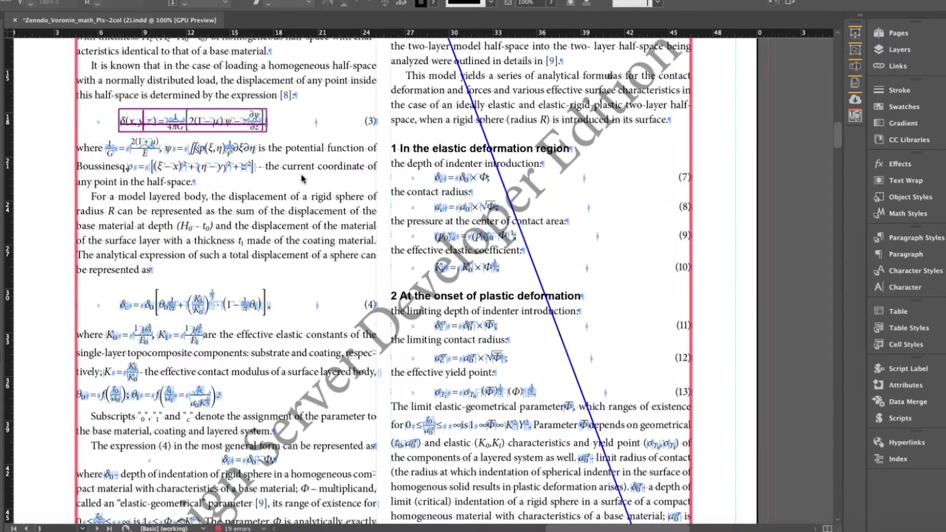
double_click(251, 133)
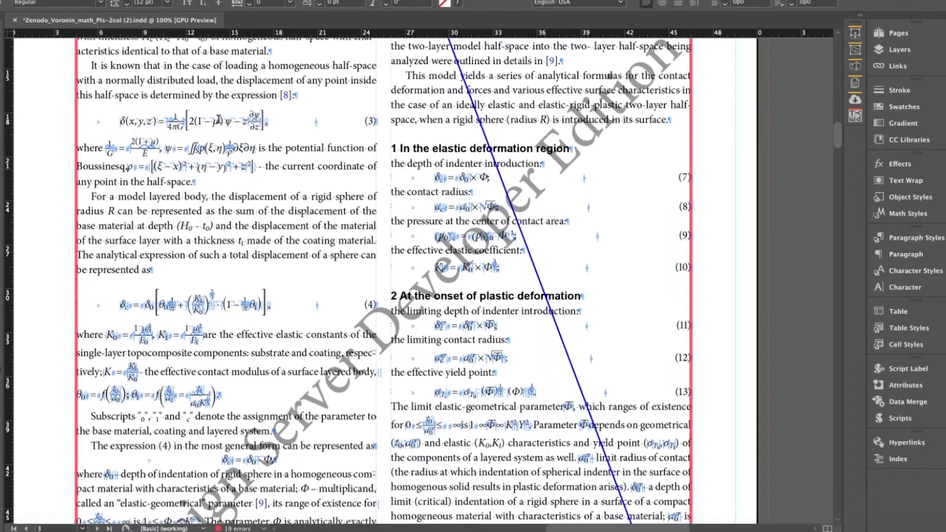